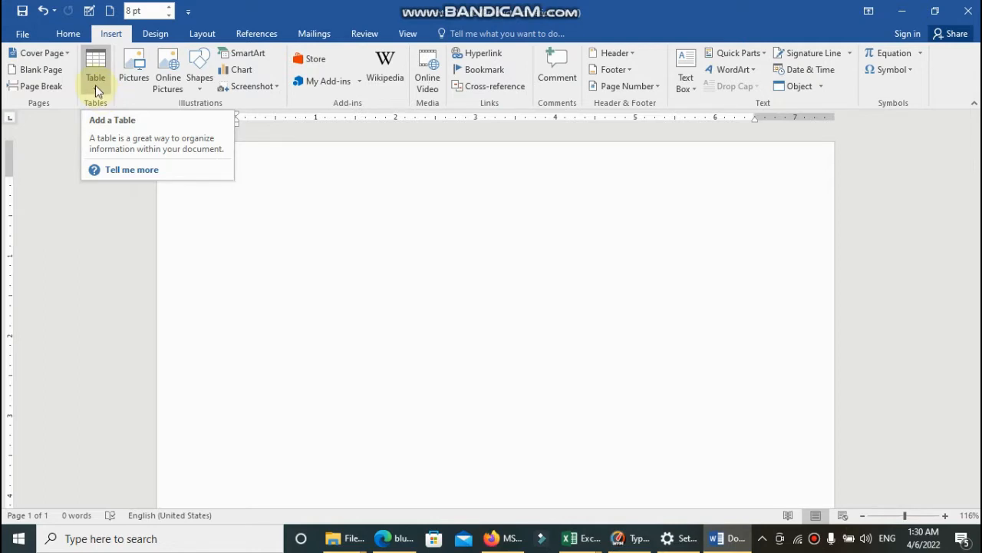
- Search Windows for "magn" and start the Magnifier
left_click(202, 533)
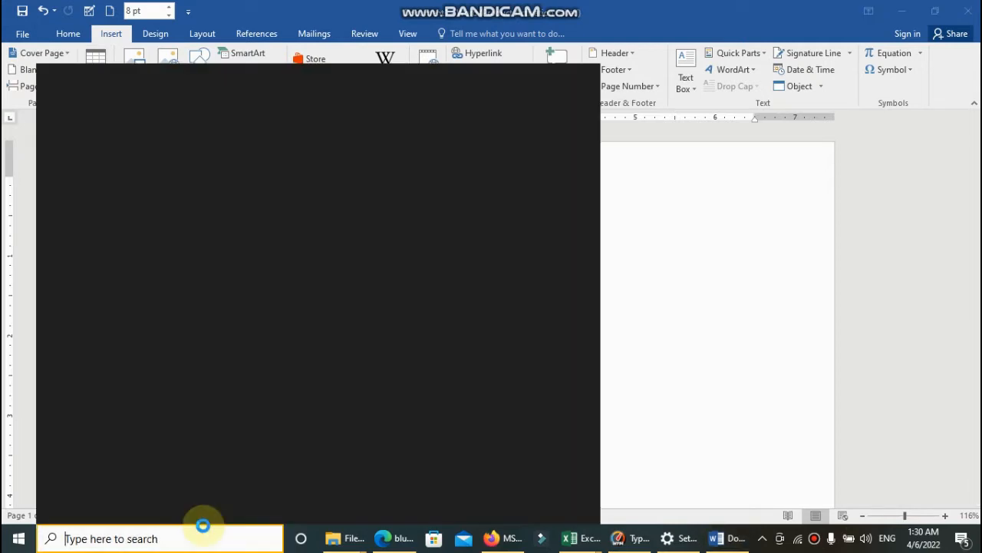
type("magn")
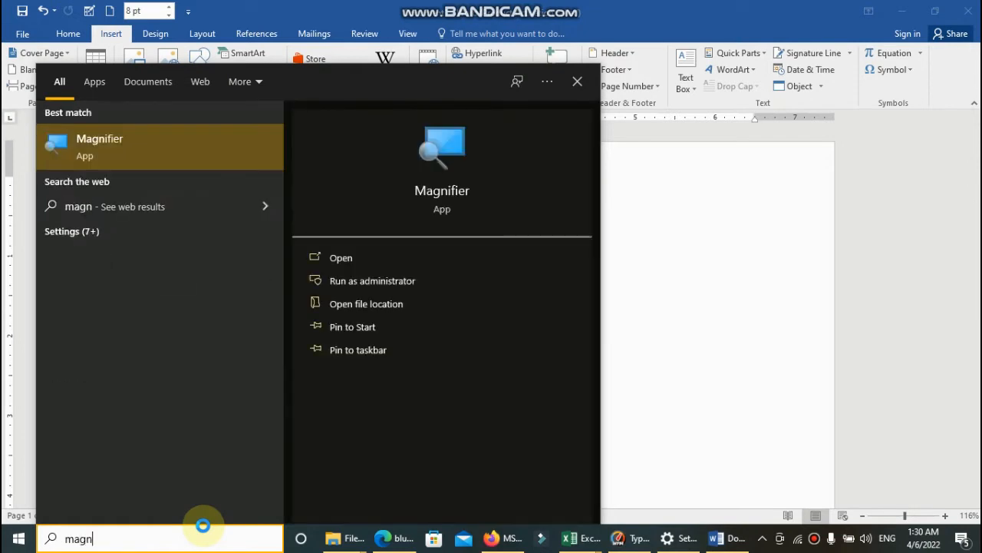
key("Escape")
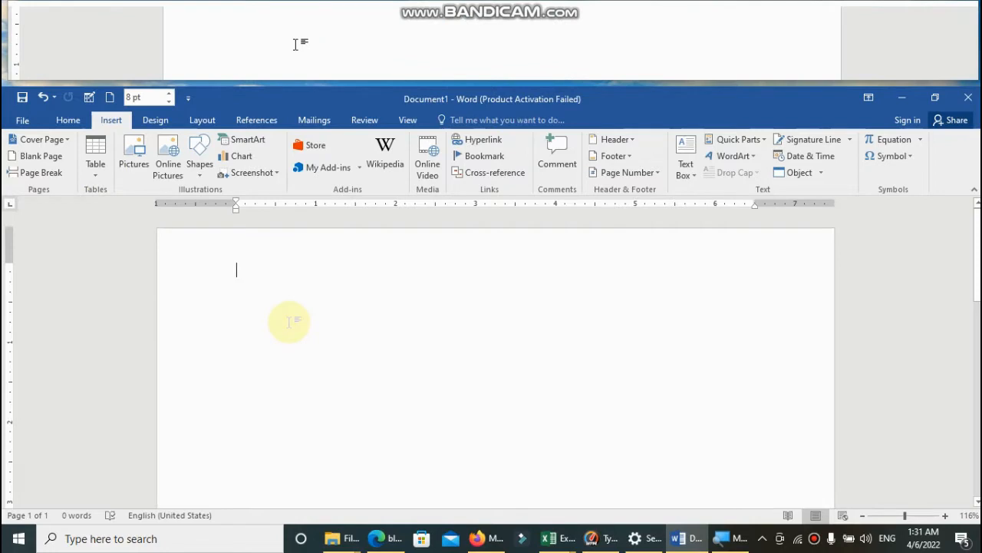
- Insert a table of five columns and four rows into the blank document
key("alt+n")
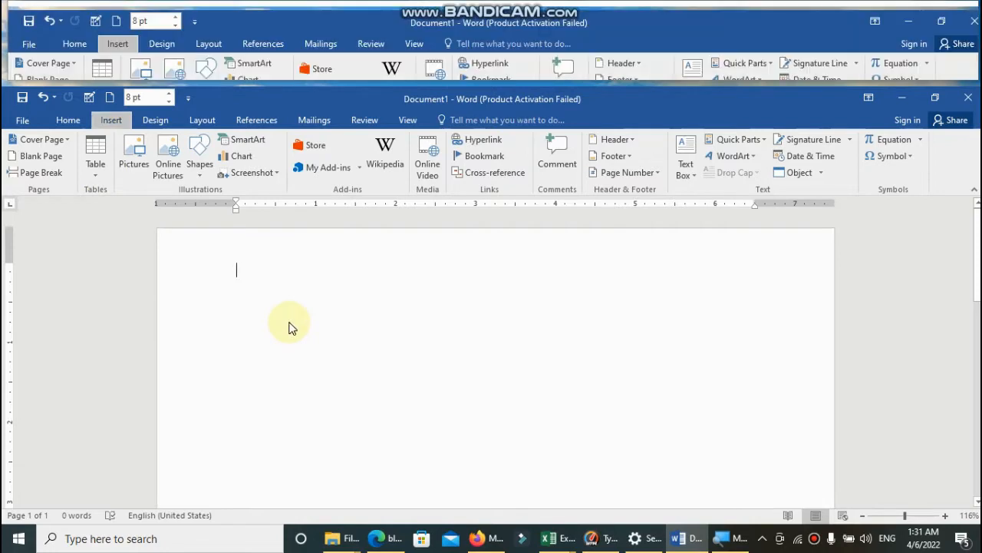
key("t")
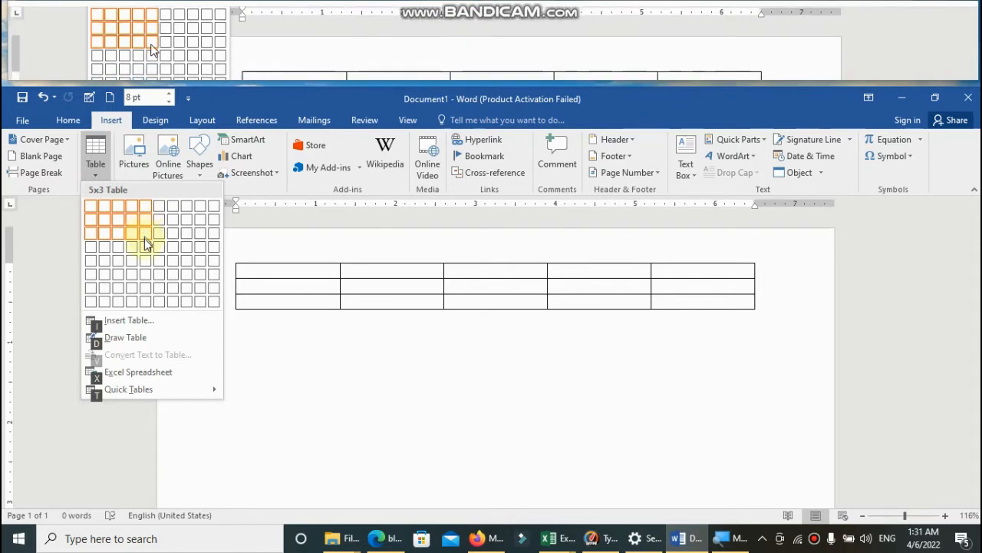
left_click(144, 242)
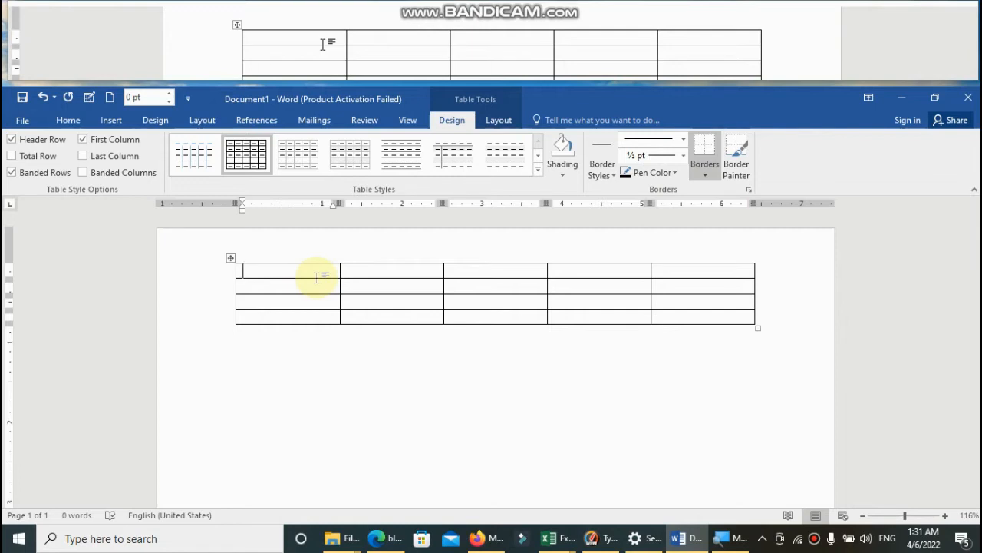
- Clear the document and create a one-row, four-column table from a line of hyphens divided by plus signs
key("ctrl+a")
key("Delete")
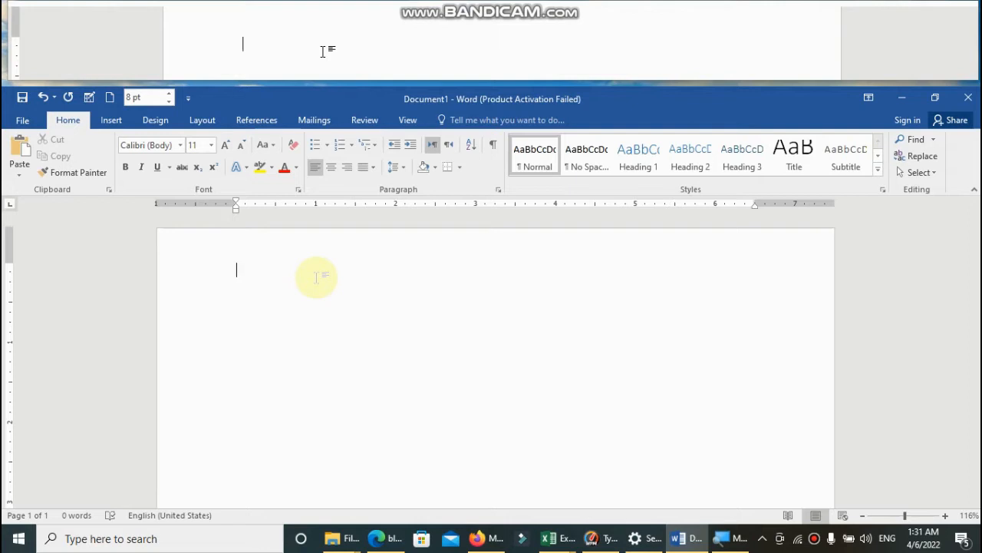
type("--------------------+--------------------+--------------------+")
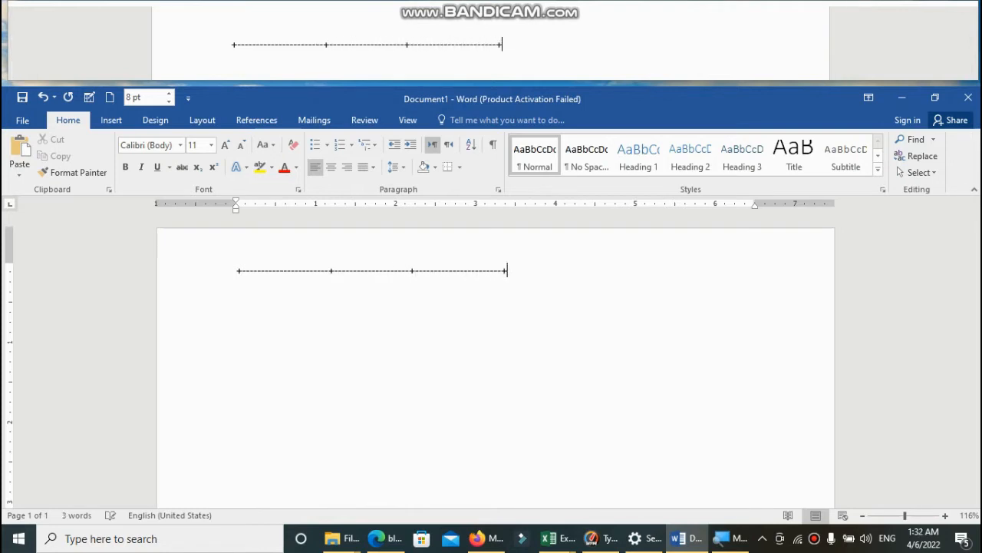
type("---------------------+")
key("Return")
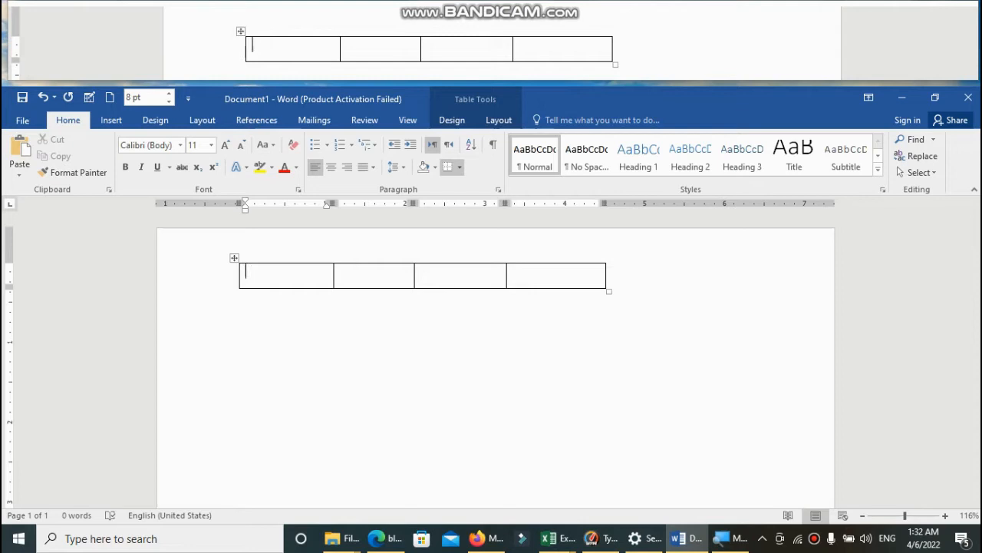
- Extend the four-column table to six rows by advancing through its cells
key("Tab")
key("Tab")
key("Tab")
key("Tab")
key("Tab")
key("Tab")
key("Tab")
key("Tab")
key("Tab")
key("Tab")
key("Tab")
key("Tab")
key("Tab")
key("Tab")
key("Tab")
key("Tab")
key("Tab")
key("Tab")
key("Tab")
key("Tab")
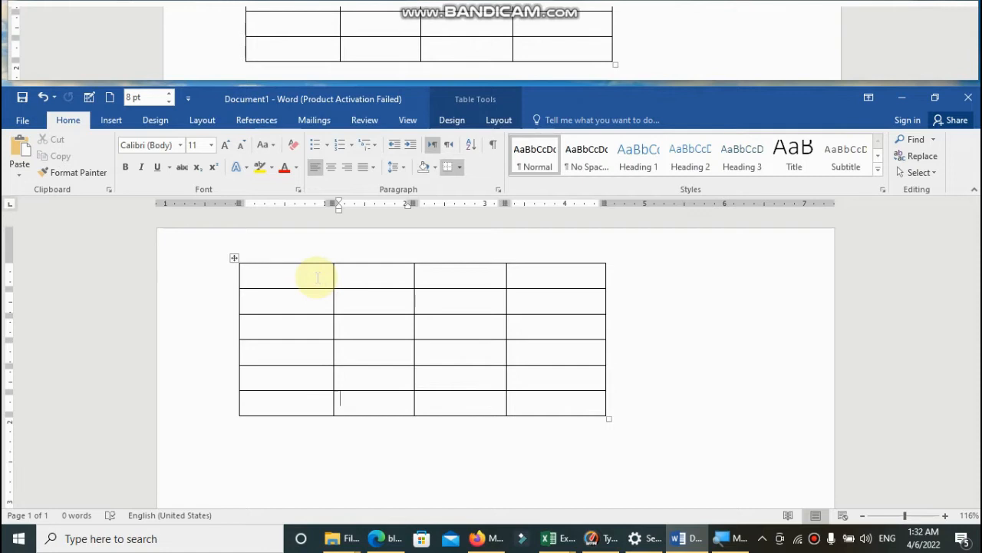
- Clear the document and insert a table of six columns and three rows
key("ctrl+a")
key("Delete")
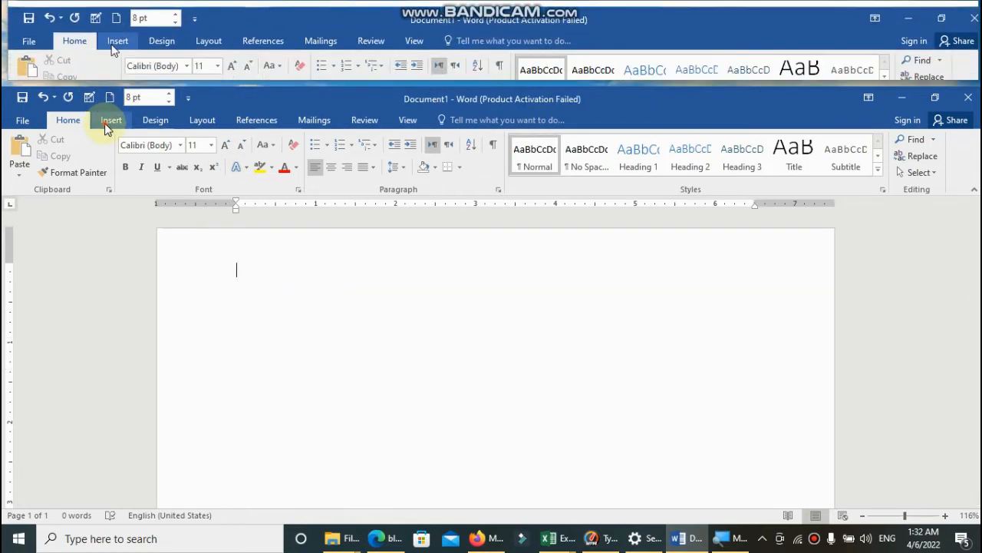
left_click(111, 120)
left_click(98, 158)
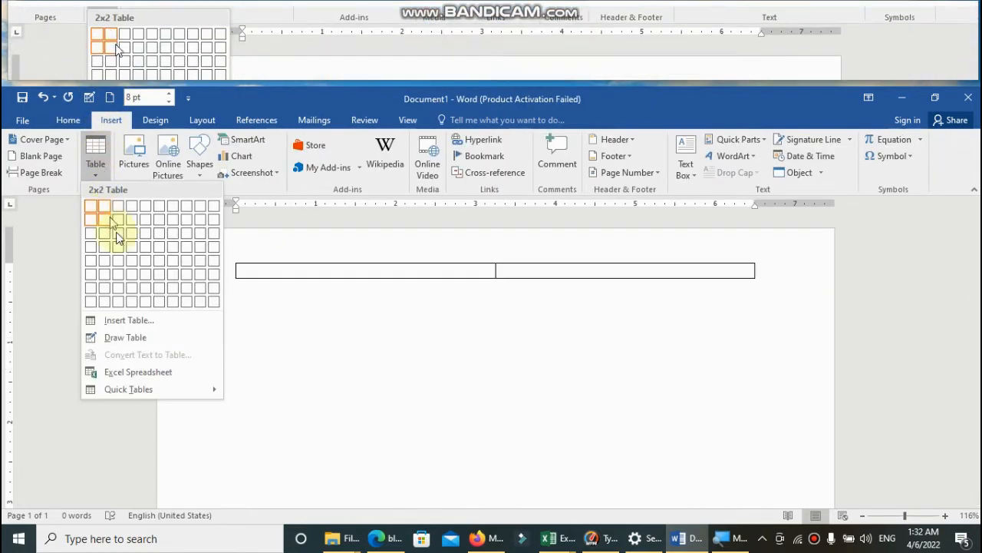
left_click(161, 233)
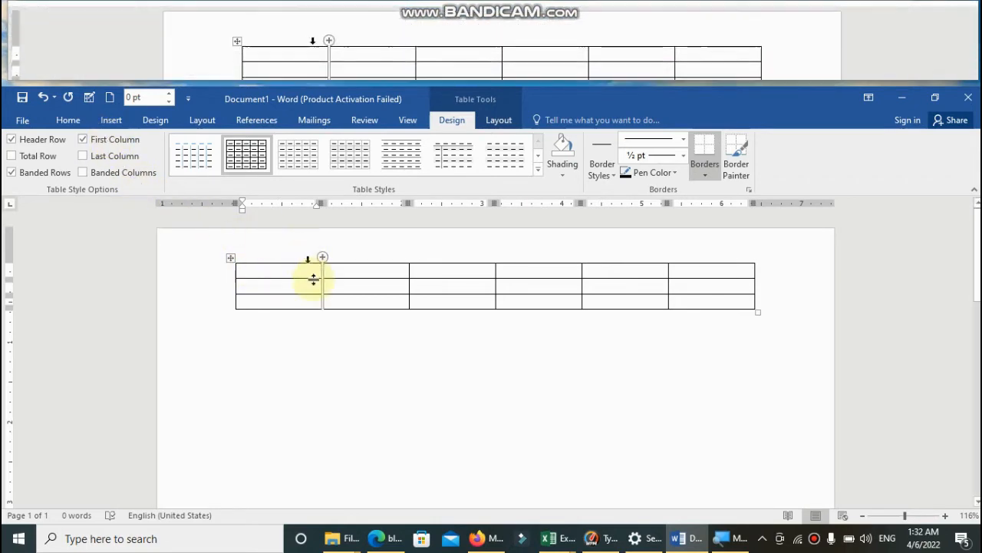
- Add three rows directly below the table's first row
mouse_move(234, 278)
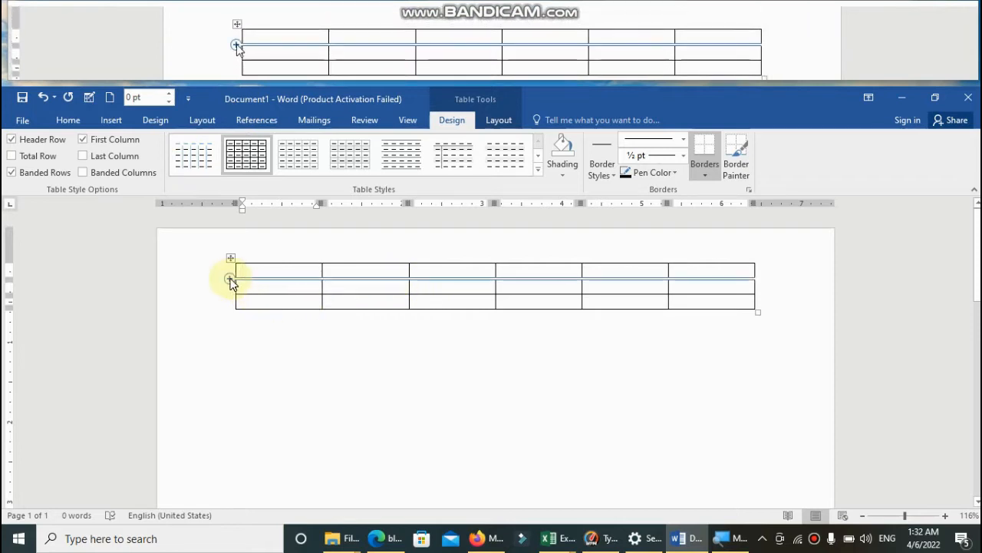
left_click(231, 280)
left_click(231, 280)
left_click(232, 281)
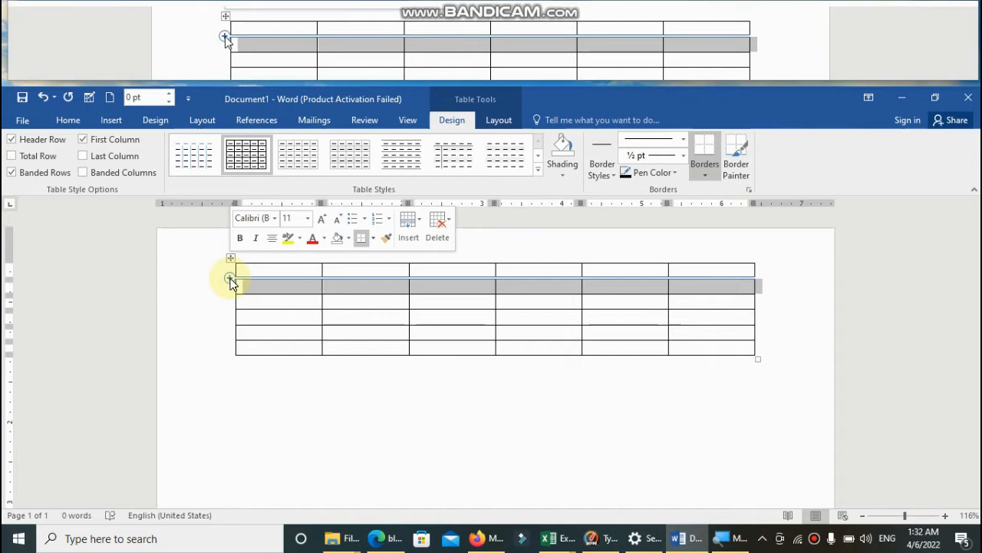
- View the built-in Quick Tables gallery and close it without inserting anything
left_click(108, 120)
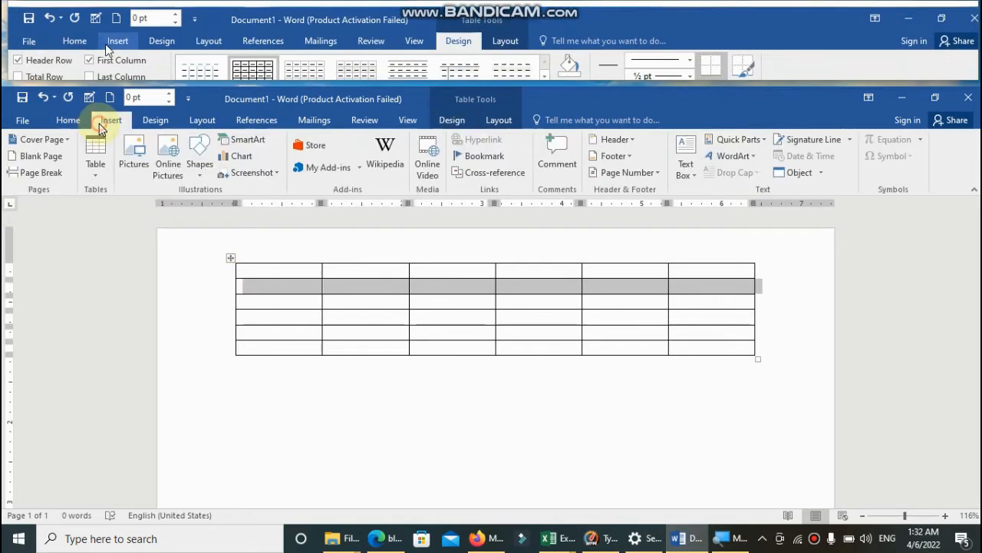
left_click(104, 171)
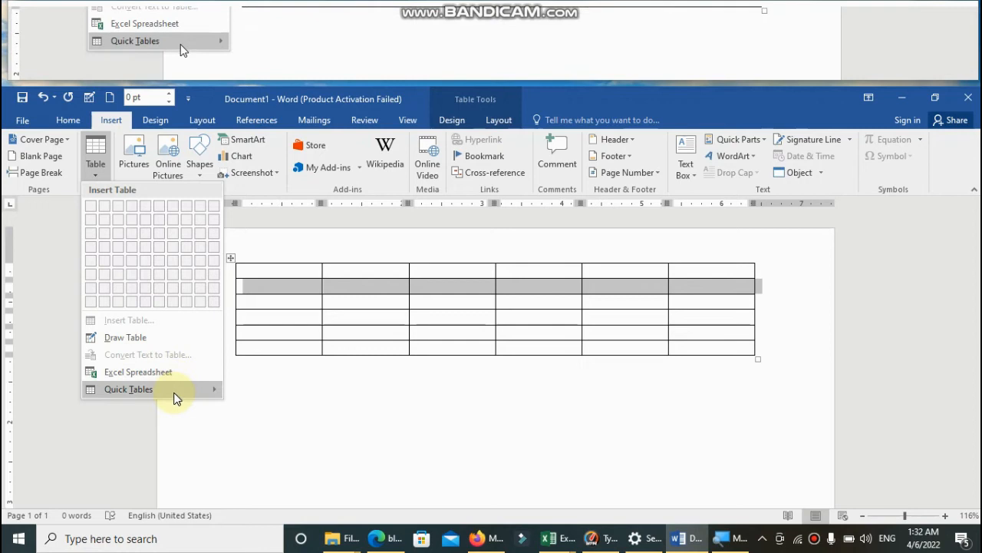
mouse_move(175, 397)
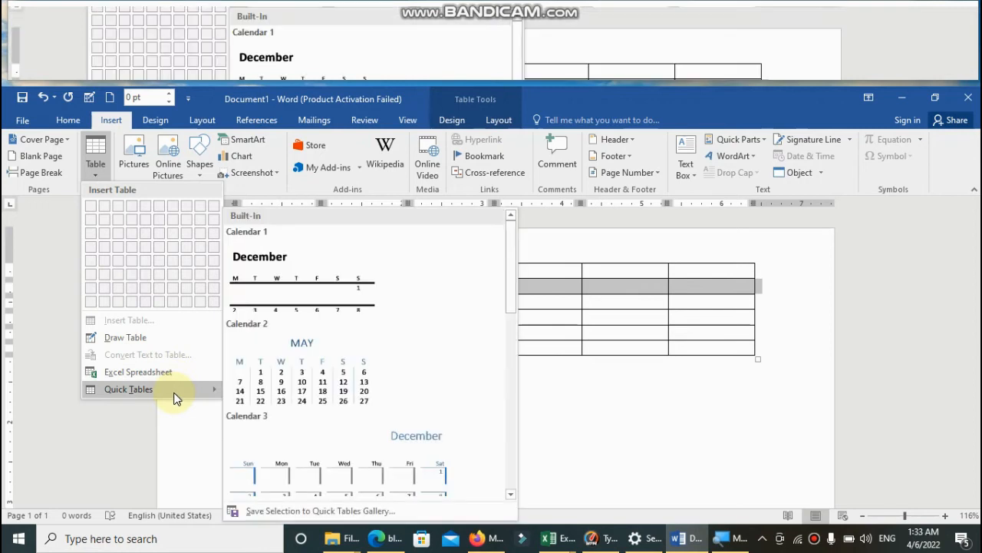
left_click(607, 397)
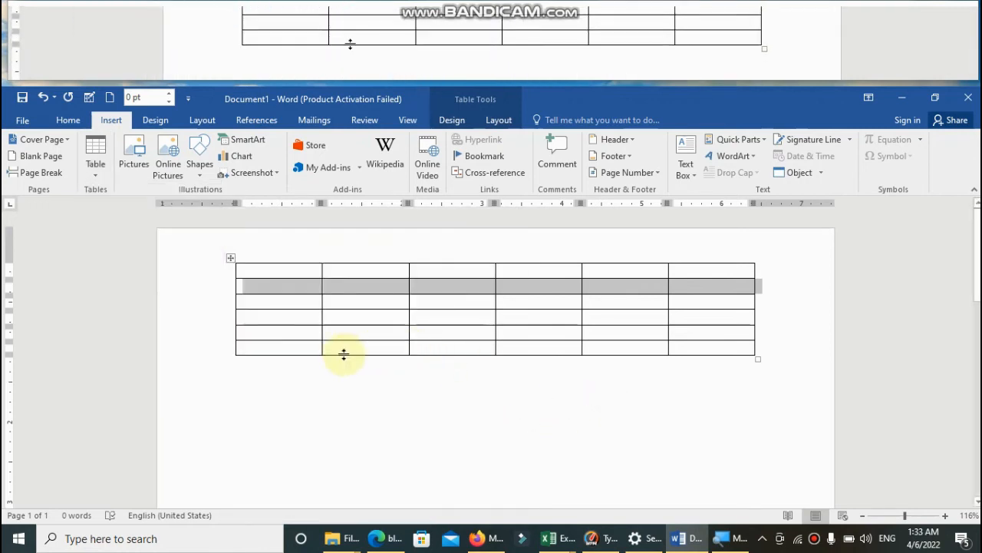
- Clear the document and use the Insert Table dialog to create a table with 6 columns and 5 rows
key("ctrl+a")
key("Delete")
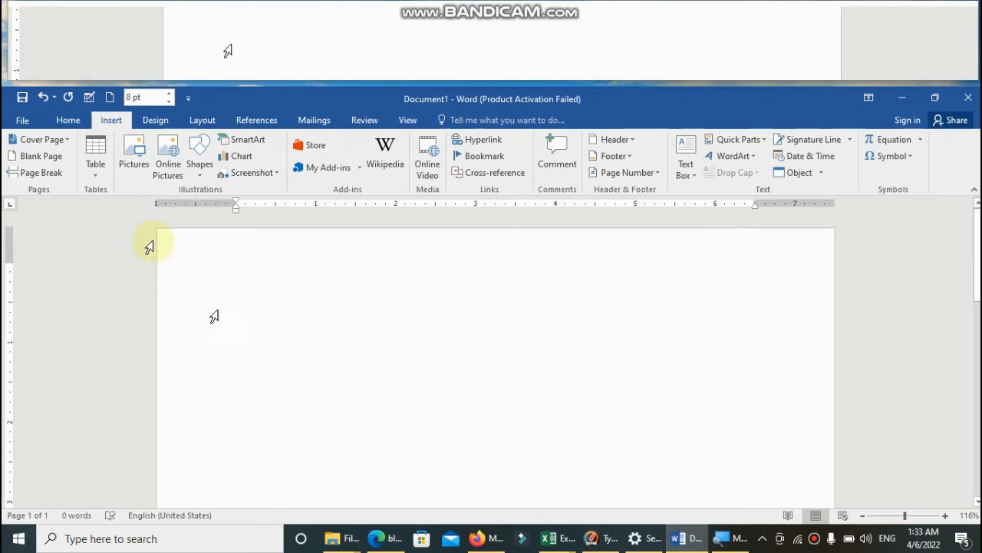
left_click(98, 170)
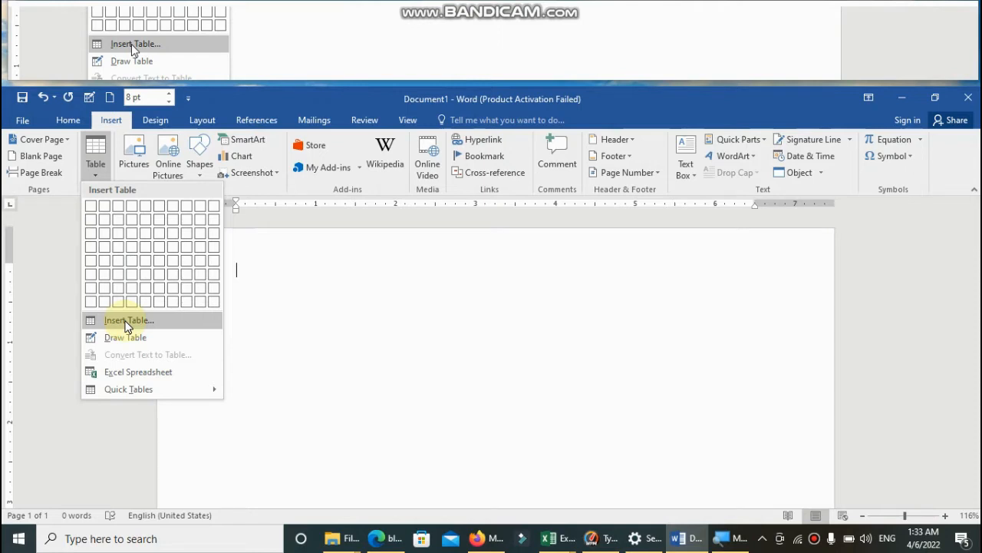
left_click(128, 321)
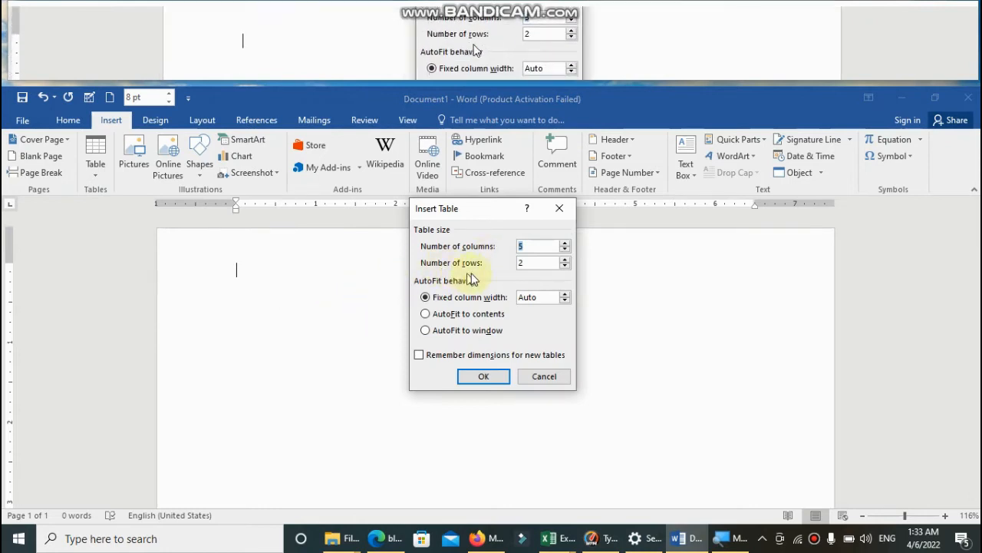
key("BackSpace")
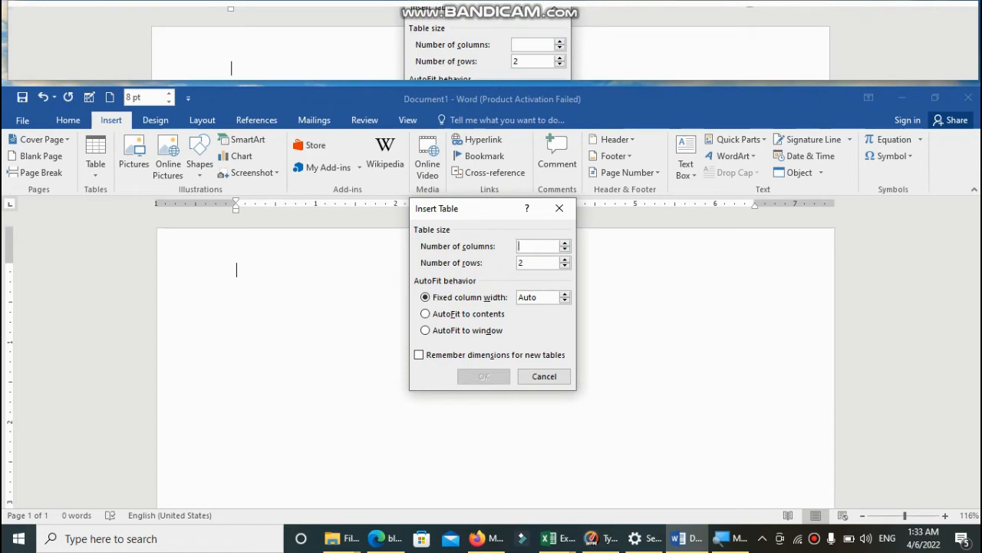
type("6")
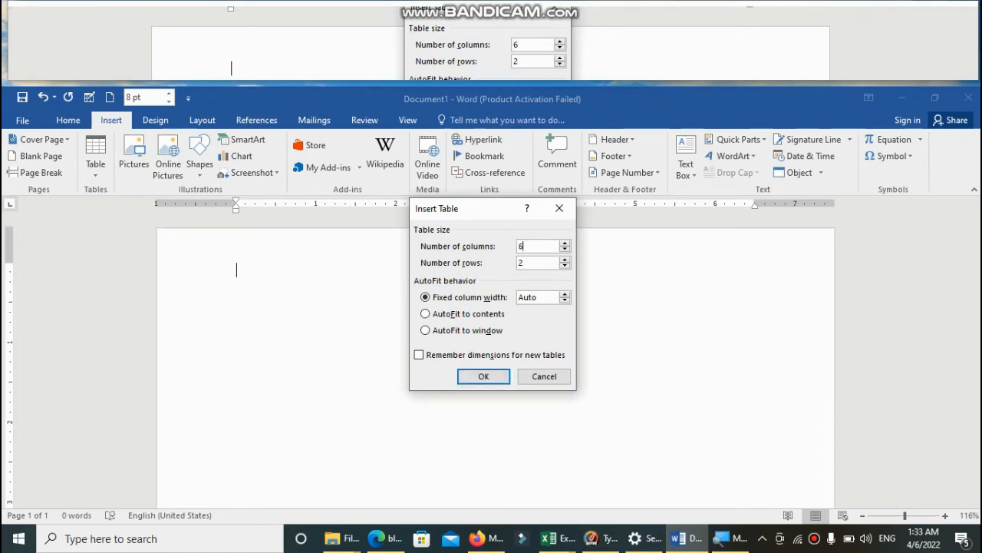
key("Tab")
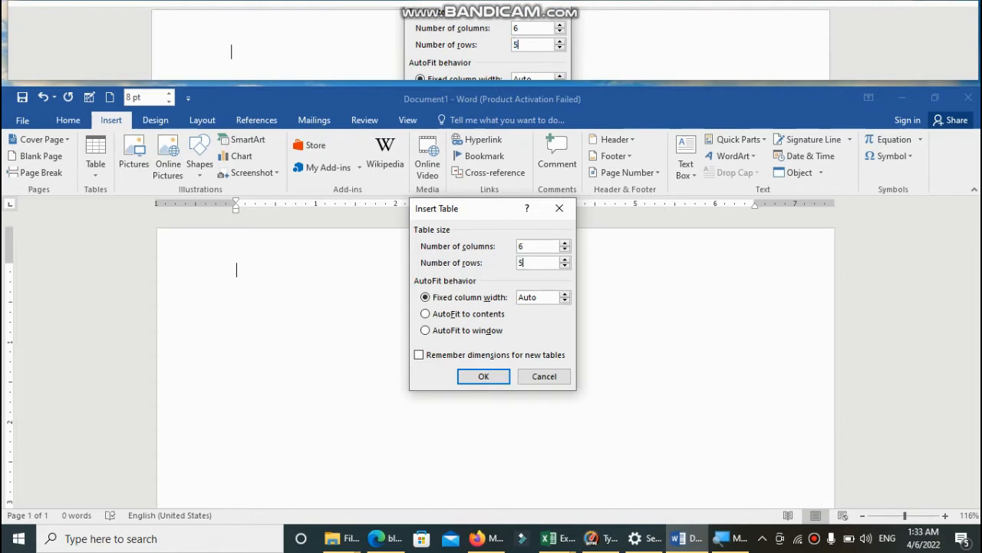
key("Return")
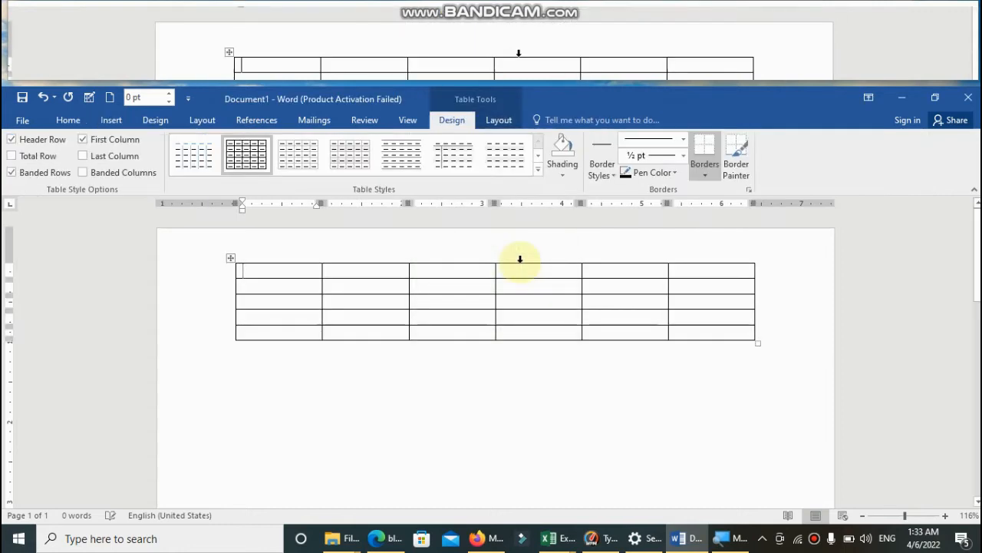
- Highlight the table's first column and its second row in turn
left_click_drag(293, 270, 293, 328)
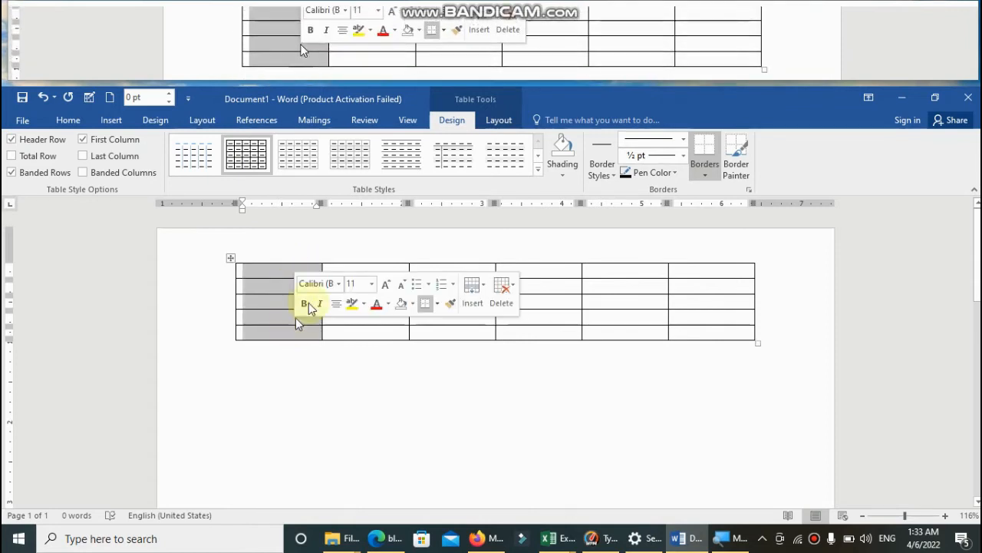
left_click(325, 287)
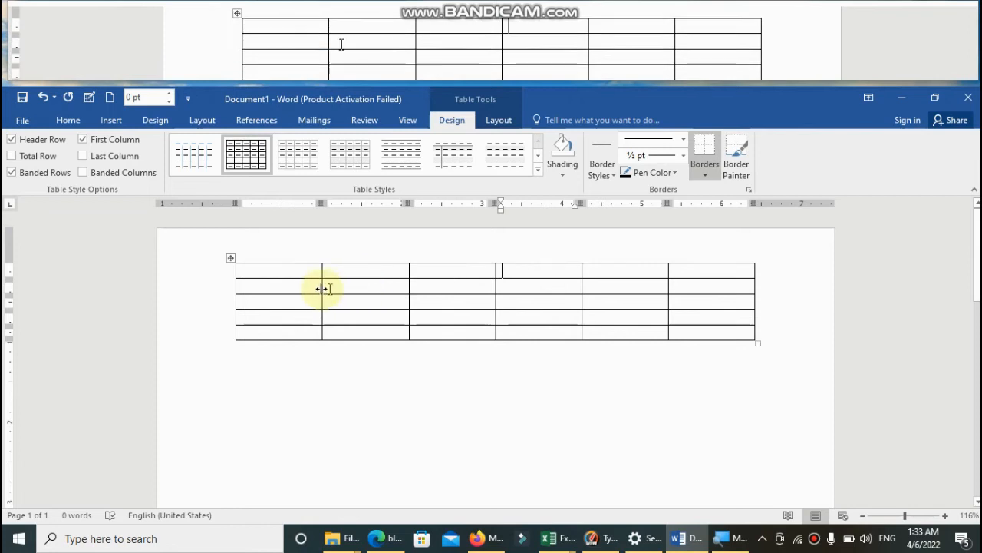
left_click_drag(291, 287, 699, 295)
- Fill the six cells of the table's first row with 6, 7, 8, 9, 7 and 3
left_click(295, 273)
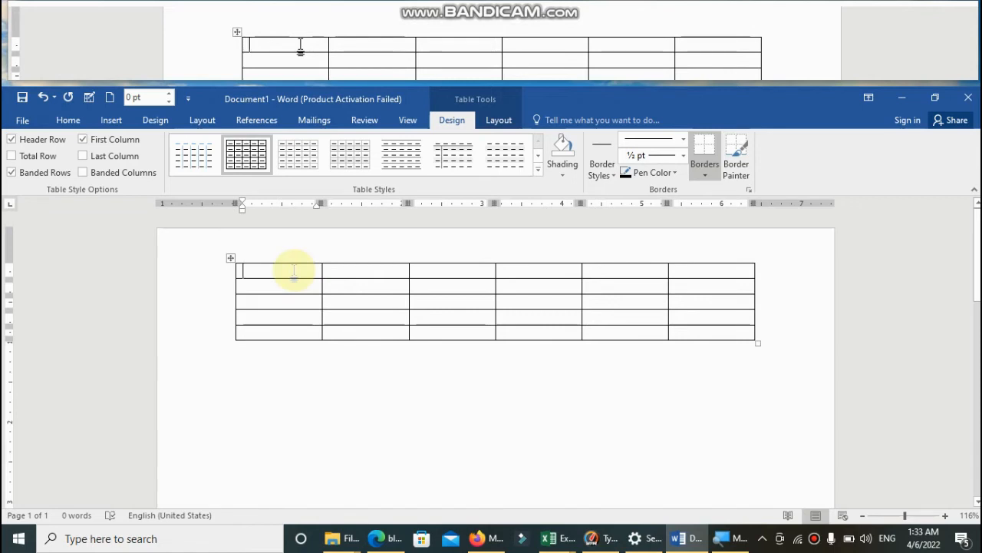
type("6")
key("Tab")
type("7")
key("Tab")
type("8")
key("Tab")
type("9")
key("Tab")
type("7")
key("Tab")
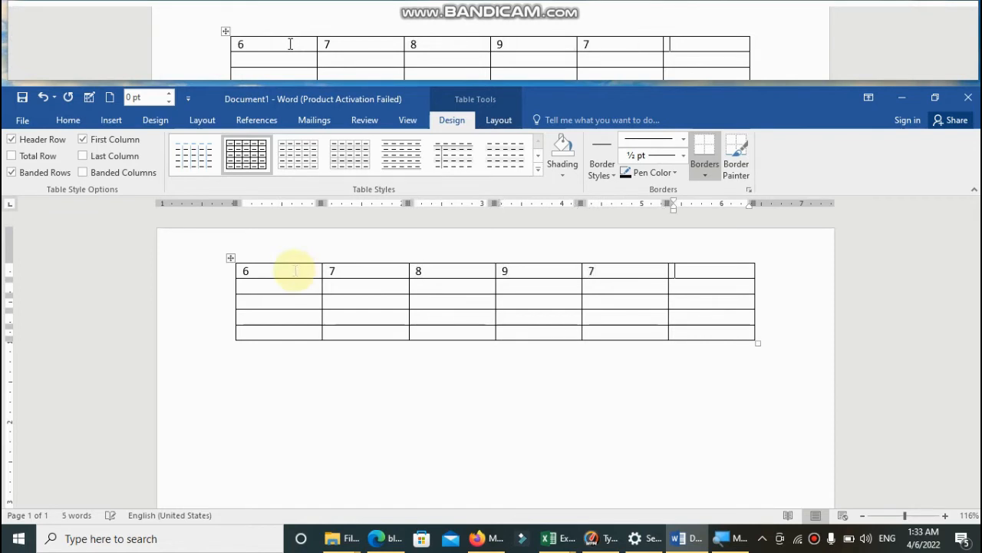
type("3")
- Move the cursor back through the second row's cells and step forward and backward through the first row's entries
key("Down")
key("Left")
key("Left")
key("Left")
key("Left")
key("Left")
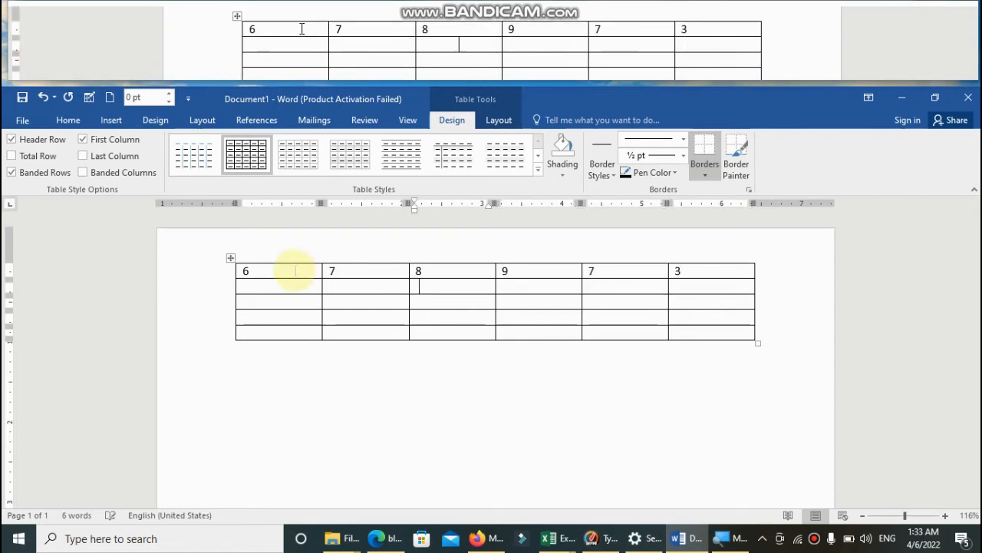
key("Up")
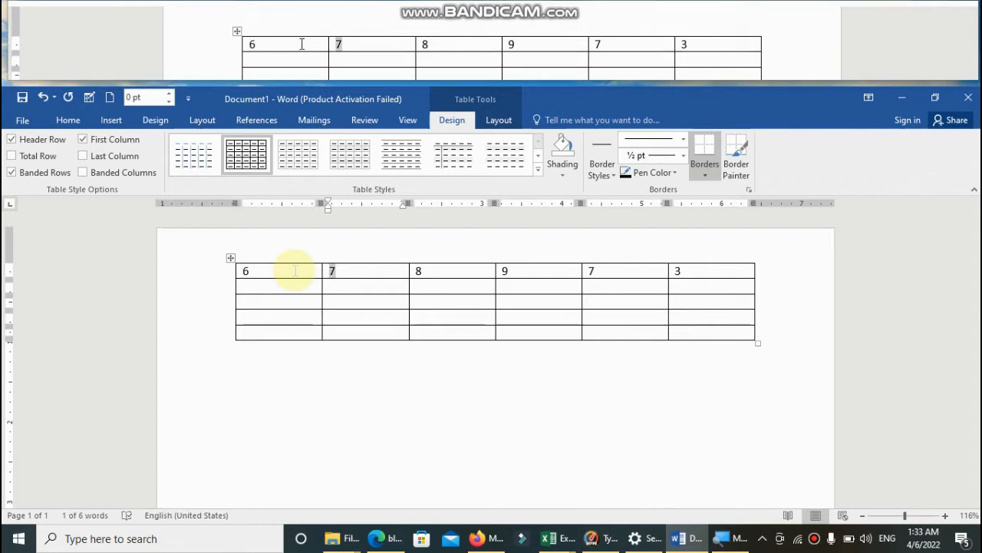
key("Tab")
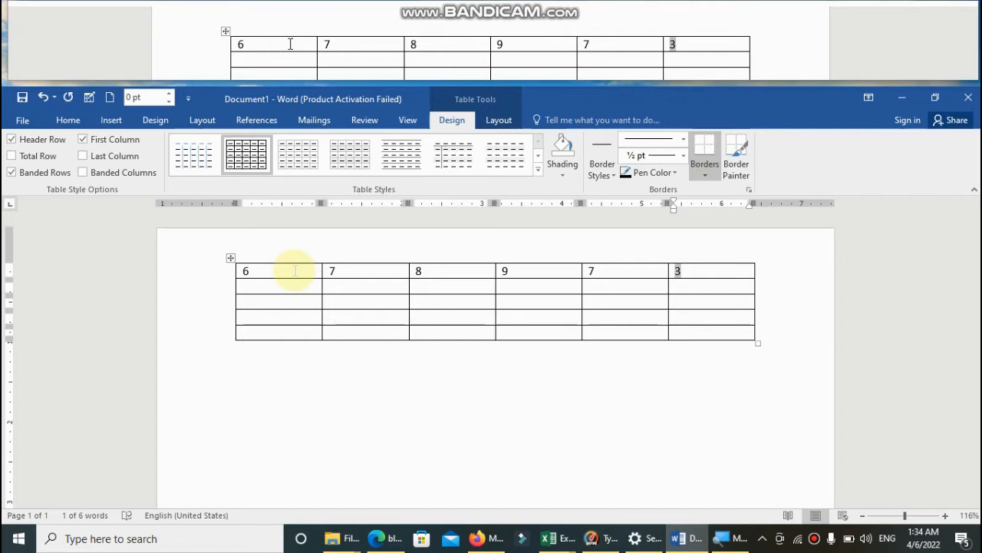
key("shift+Tab")
key("shift+Tab")
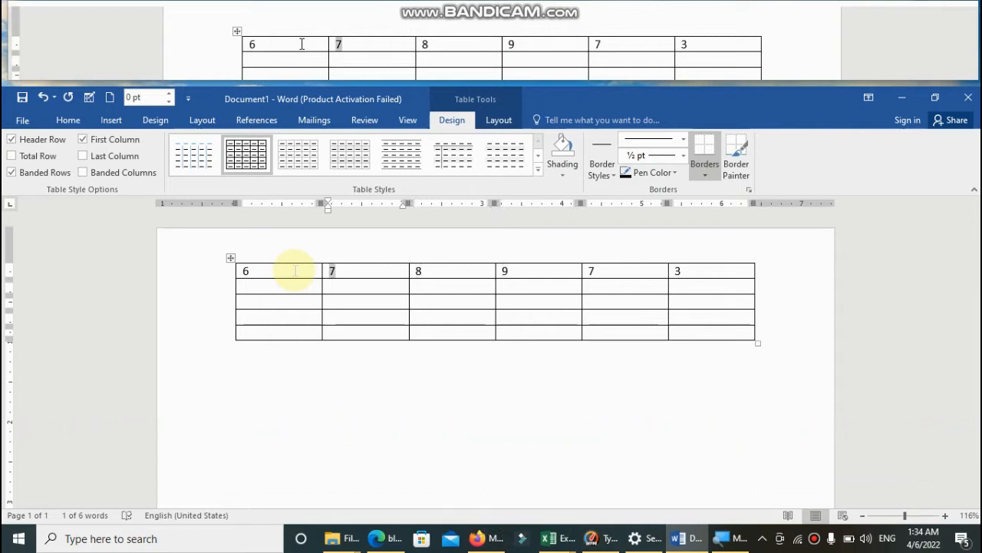
key("Tab")
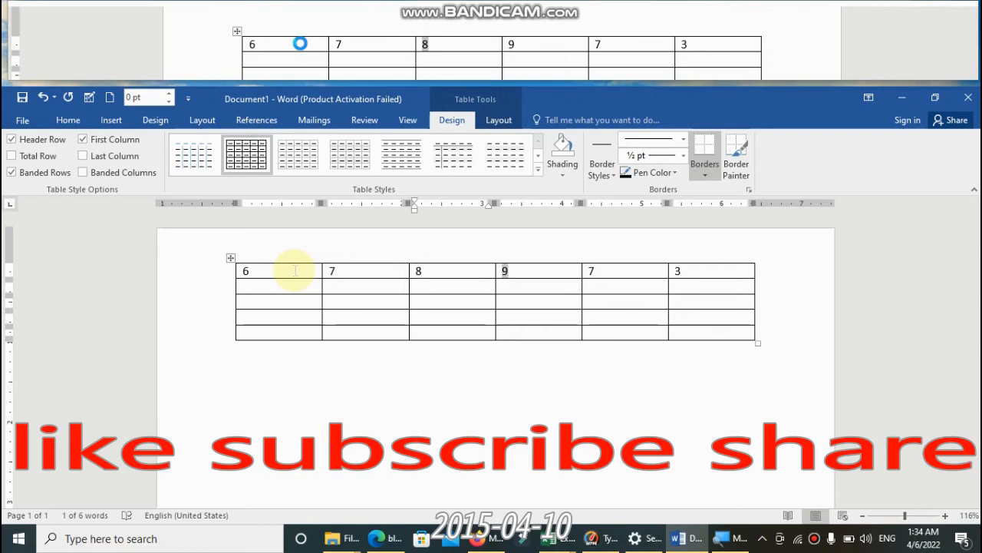
- Return to the first row's first cell and fill the cells below it with 1, 2, 3 and 4
key("Tab")
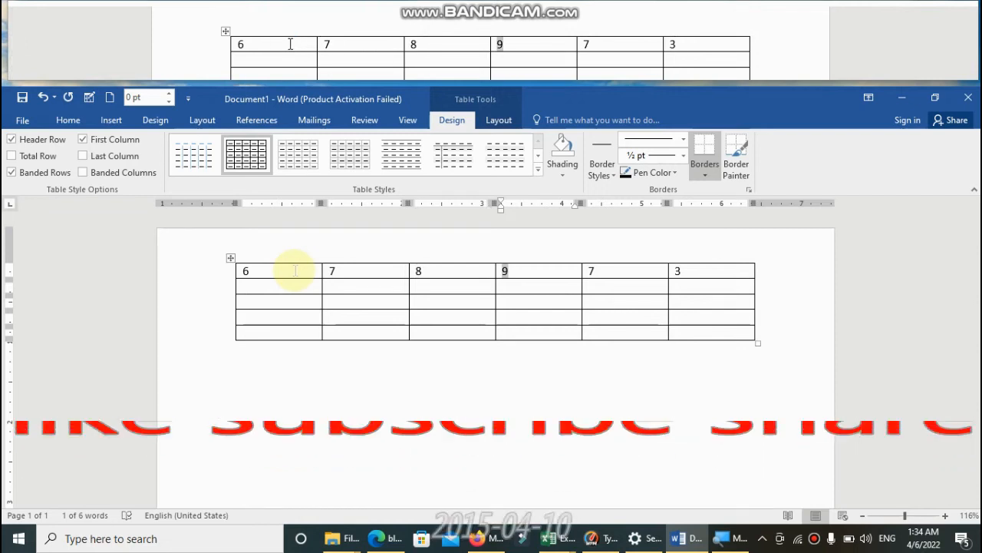
key("shift+Tab")
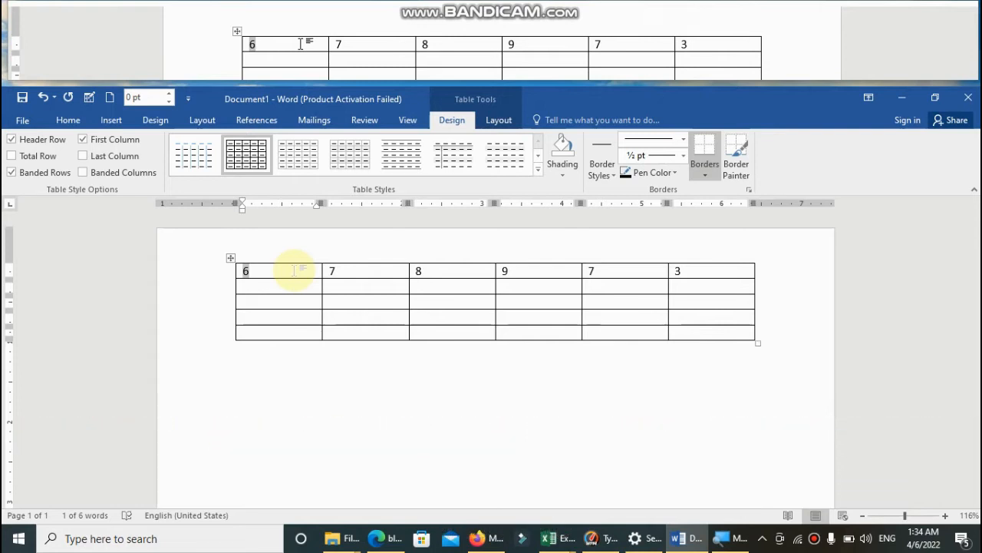
key("Down")
type("1")
key("Down")
type("2")
key("Down")
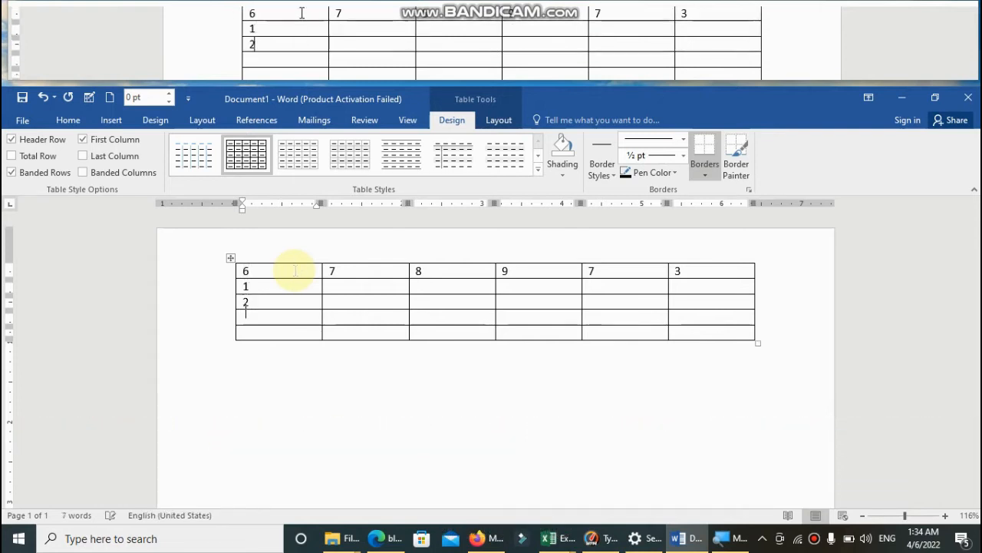
type("3")
key("Down")
key("Up")
key("Up")
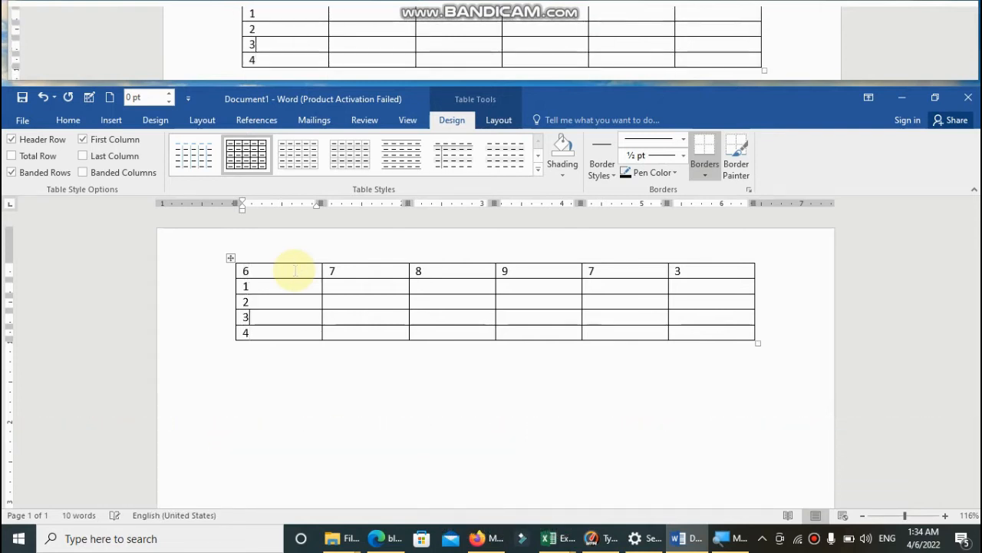
- Add four empty rows below the table's last row
mouse_move(232, 294)
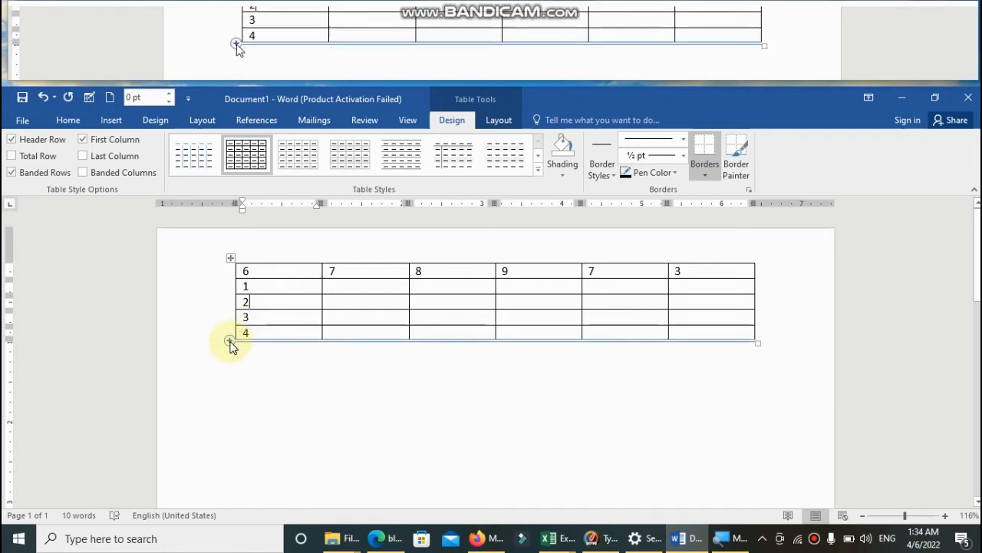
left_click(230, 340)
left_click(230, 340)
left_click(230, 340)
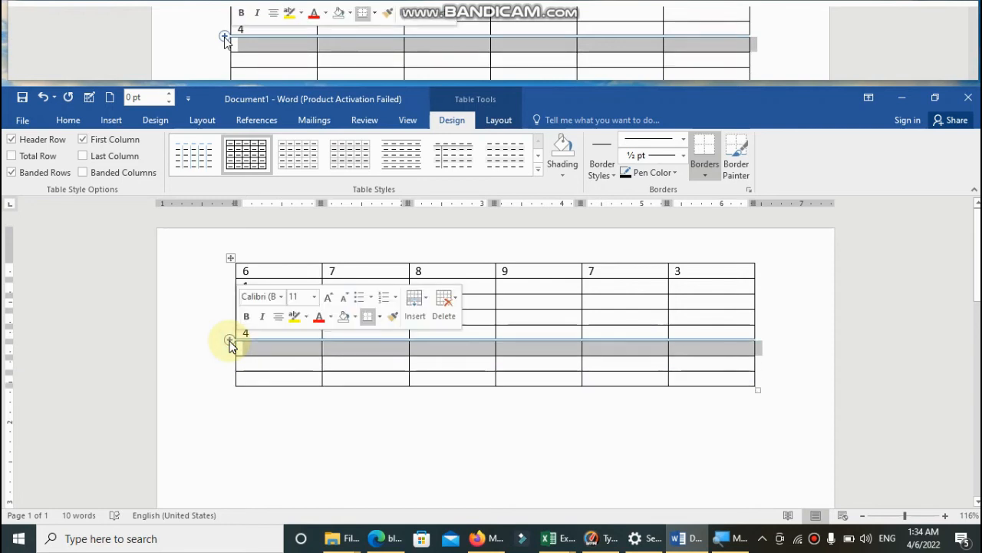
left_click(230, 341)
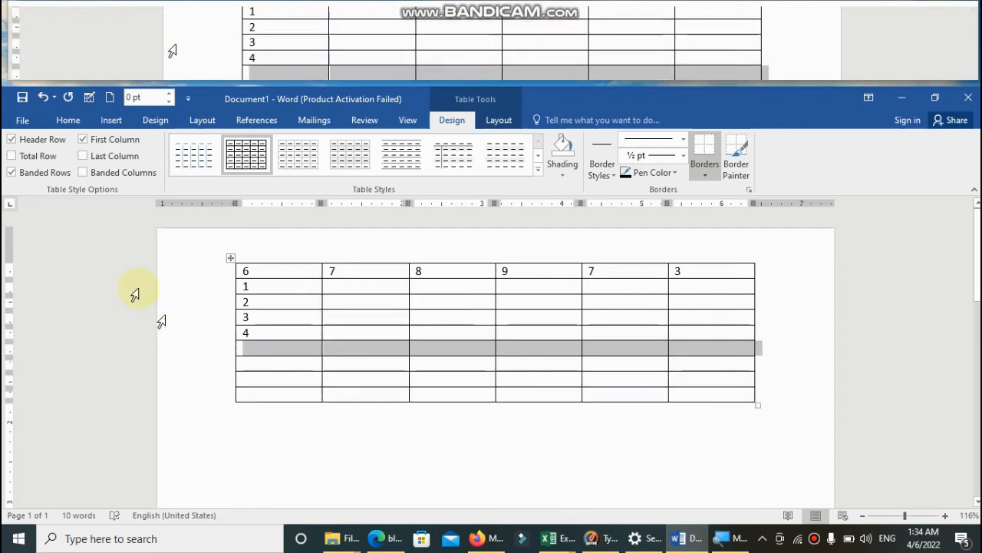
left_click(109, 123)
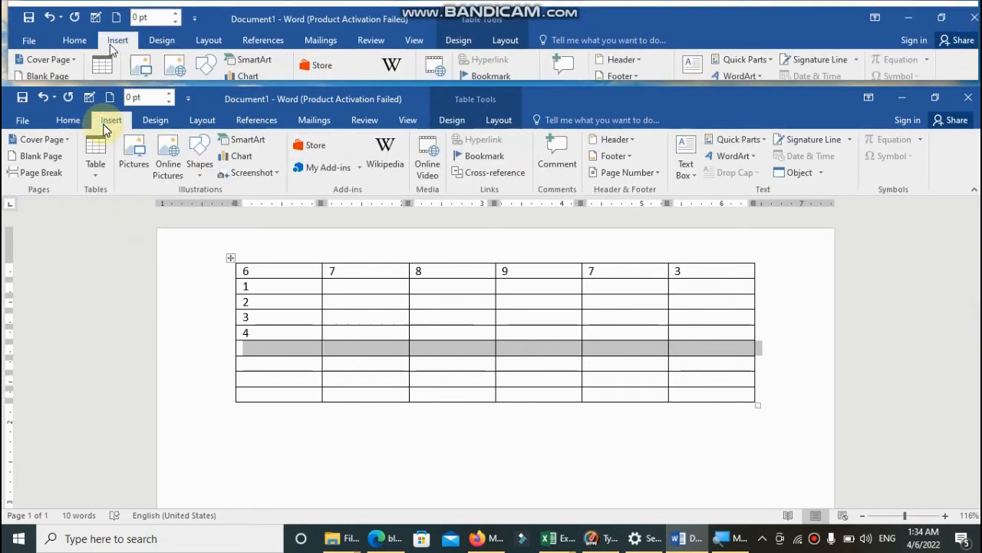
left_click(95, 158)
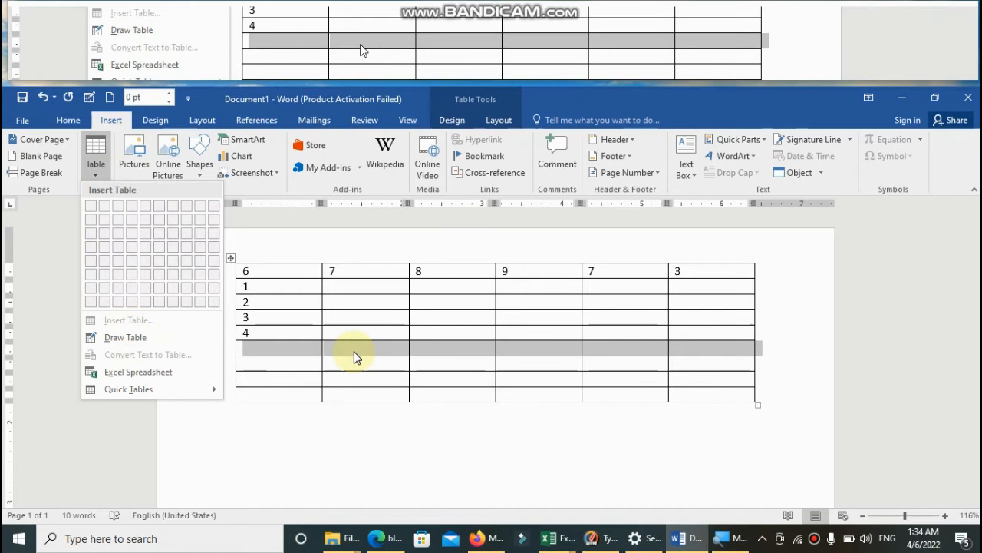
left_click(351, 445)
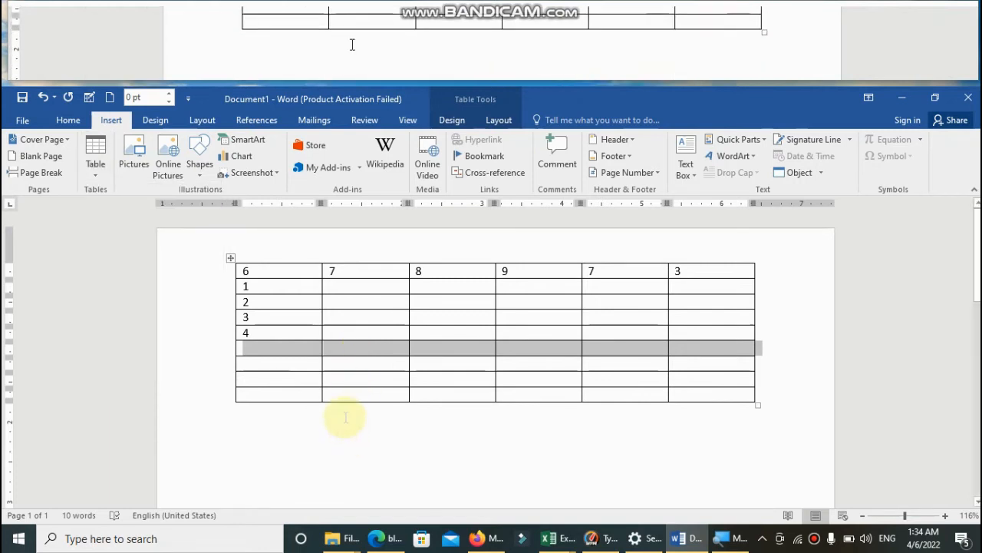
- Clear the document and draw a table outline about 6.17" wide and 2.43" high with Draw Table
key("ctrl+a")
key("Delete")
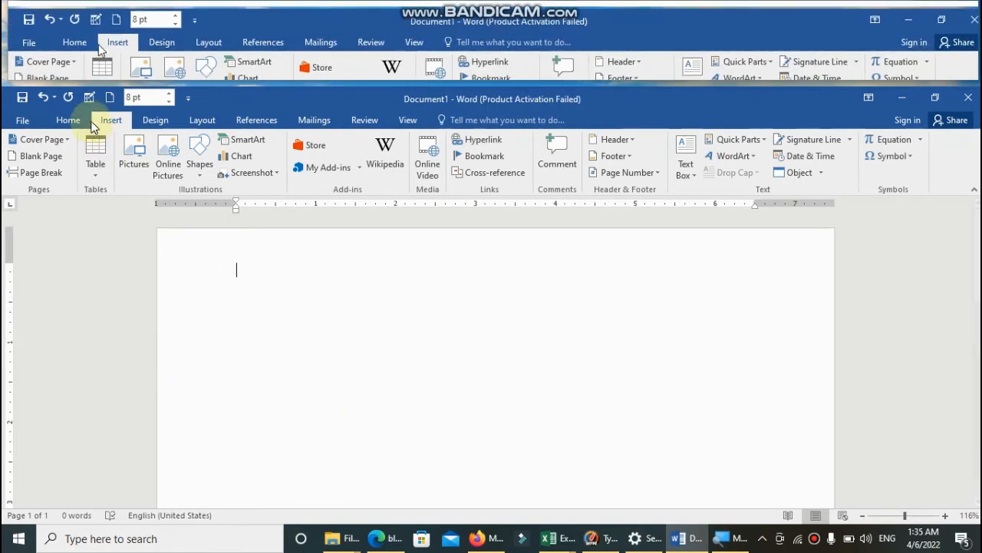
left_click(95, 163)
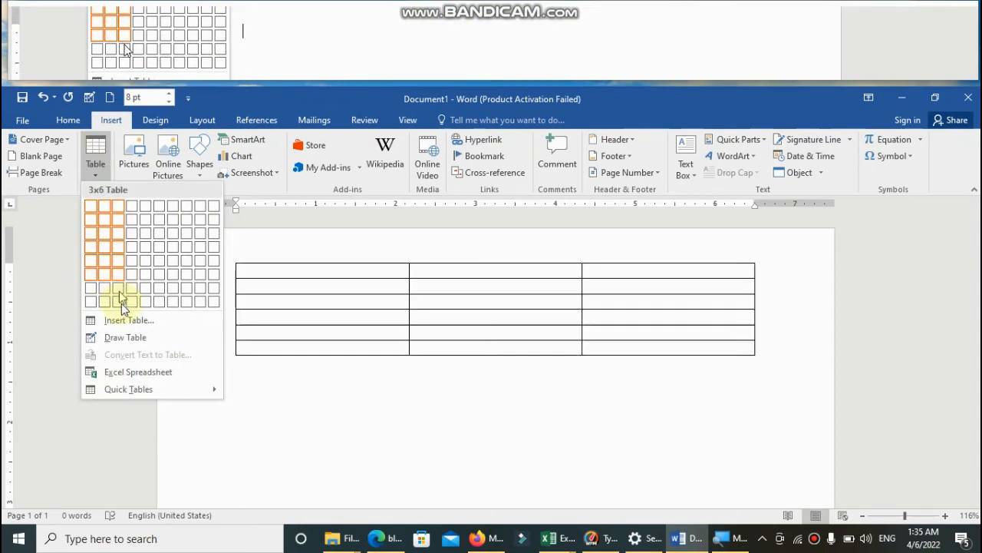
left_click(131, 338)
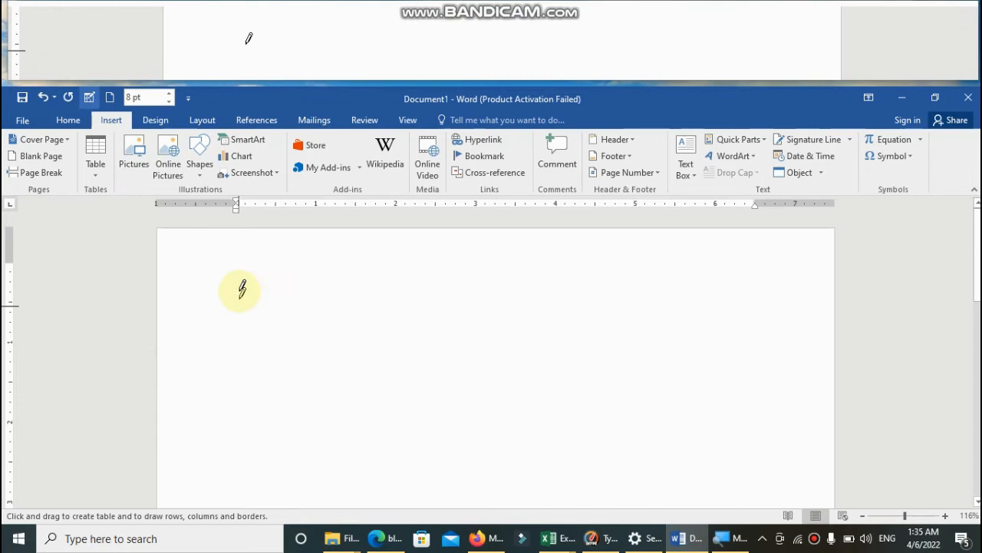
mouse_move(238, 265)
left_mouse_down()
mouse_move(347, 283)
mouse_move(706, 292)
mouse_move(763, 327)
mouse_move(770, 392)
mouse_move(757, 445)
mouse_move(734, 465)
mouse_move(731, 457)
left_mouse_up()
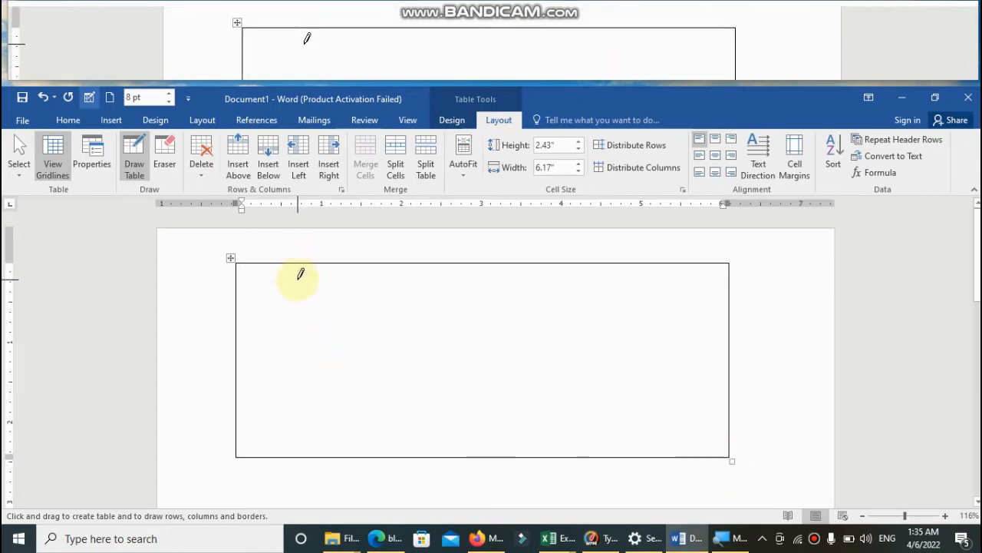
- Draw a column line about 0.79" from the table's left edge and two row lines about 0.47" and 0.4" apart from the top
left_click_drag(304, 261, 300, 415)
left_click_drag(239, 298, 707, 288)
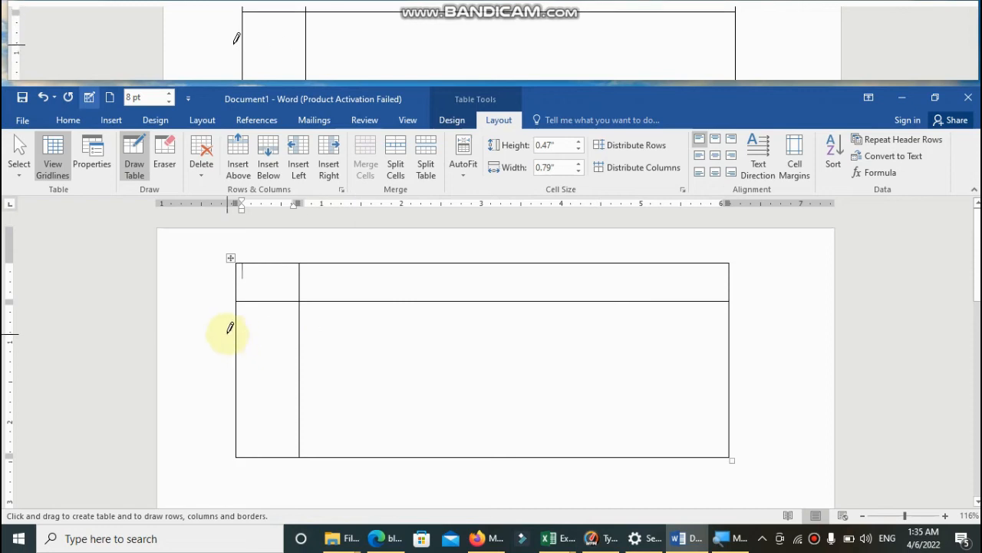
left_click_drag(237, 329, 619, 317)
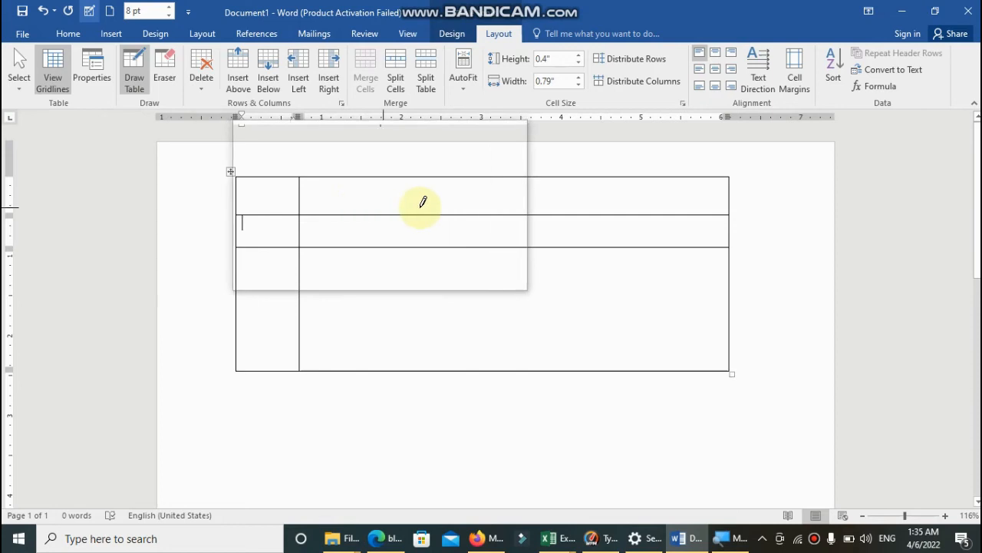
key("Escape")
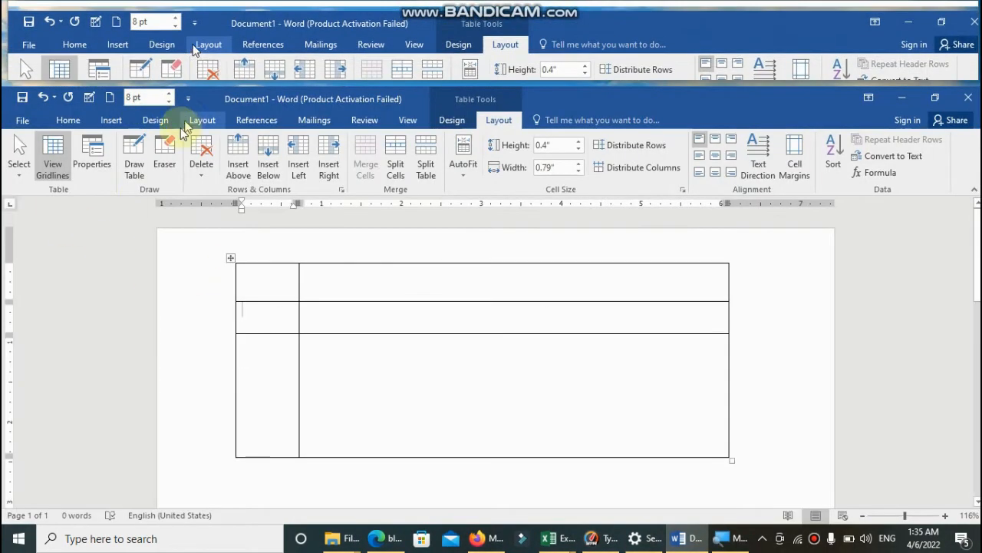
- Draw two more row lines below the second row and two column lines near the right edge through the first four rows
left_click(134, 161)
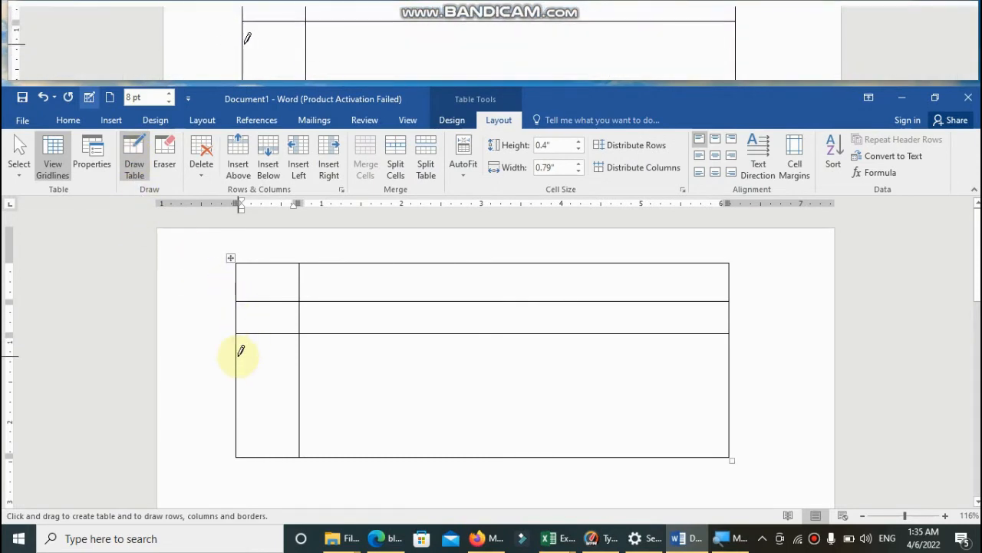
left_click_drag(237, 353, 609, 344)
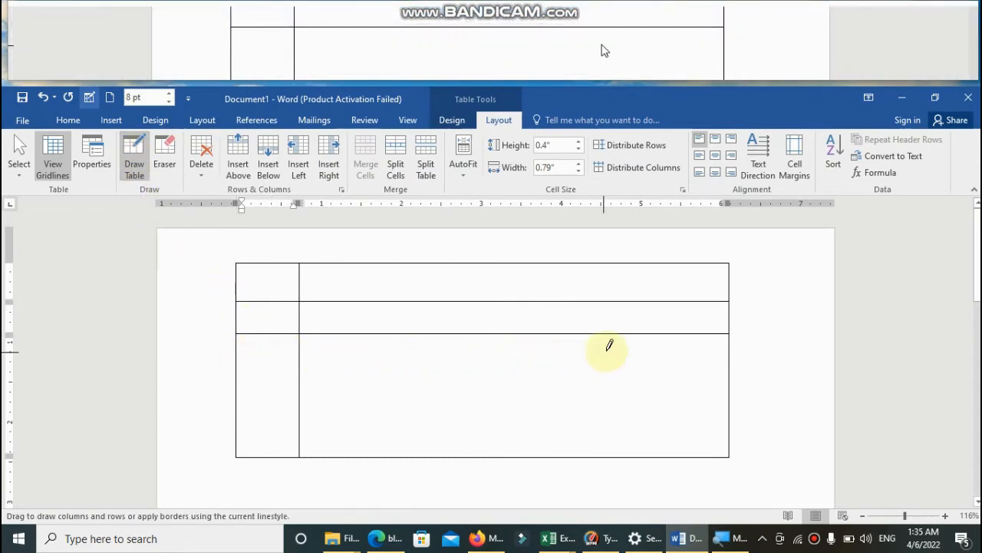
left_click_drag(230, 376, 614, 380)
left_click_drag(606, 263, 607, 384)
left_click_drag(662, 265, 675, 374)
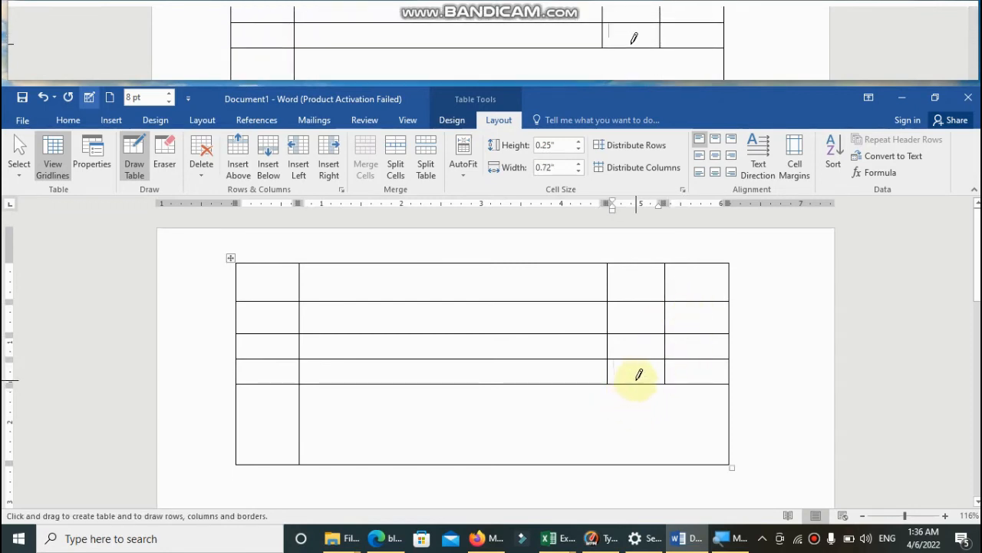
- Subdivide the table's tall bottom row with four column lines and one row line that stops short of the right edge
mouse_move(638, 380)
left_mouse_down()
mouse_move(641, 436)
mouse_move(671, 427)
left_mouse_up()
left_click_drag(700, 386, 695, 454)
left_click_drag(235, 414, 701, 415)
left_click_drag(349, 386, 351, 434)
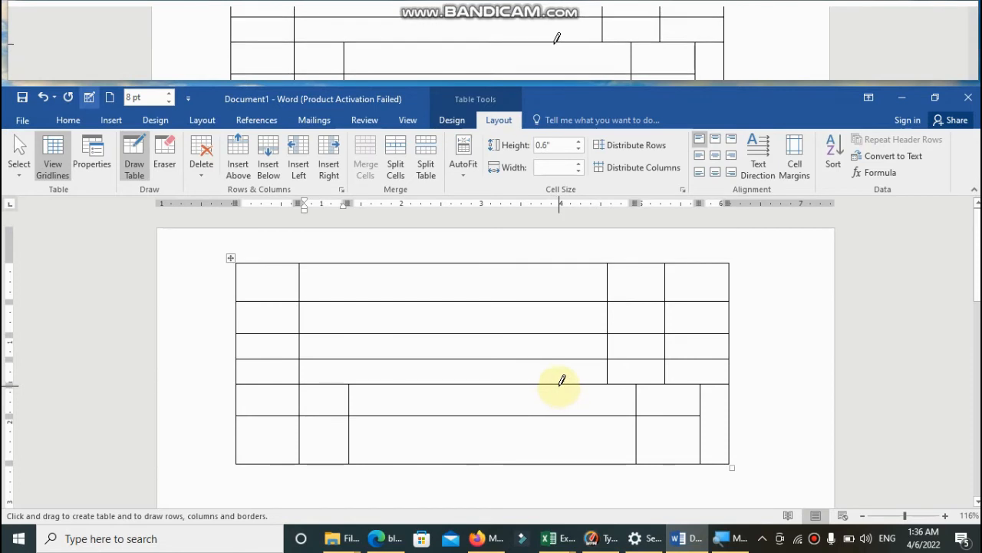
left_click_drag(559, 389, 560, 439)
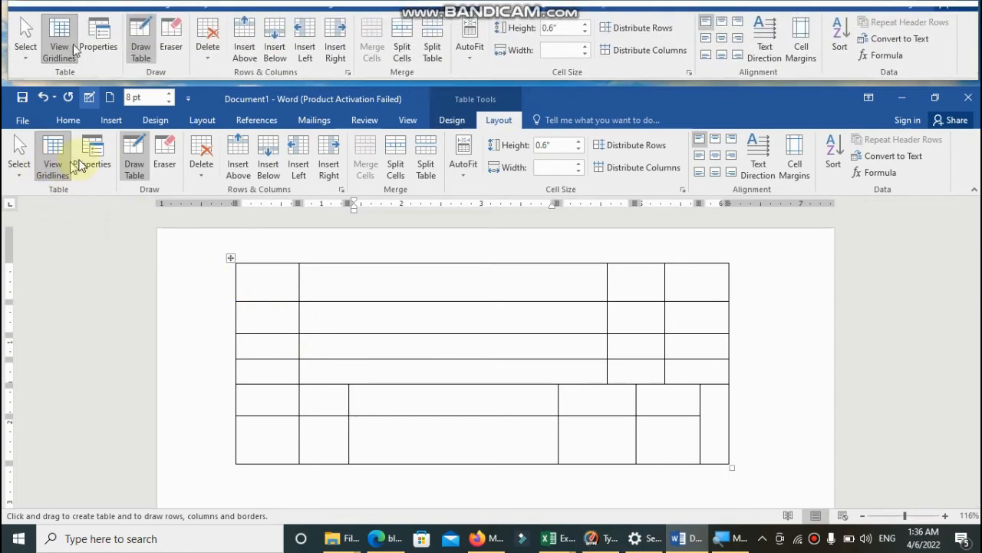
- Erase the narrow second column's divider in the bottom two rows, and all inner lines below the table's second row
left_click(163, 168)
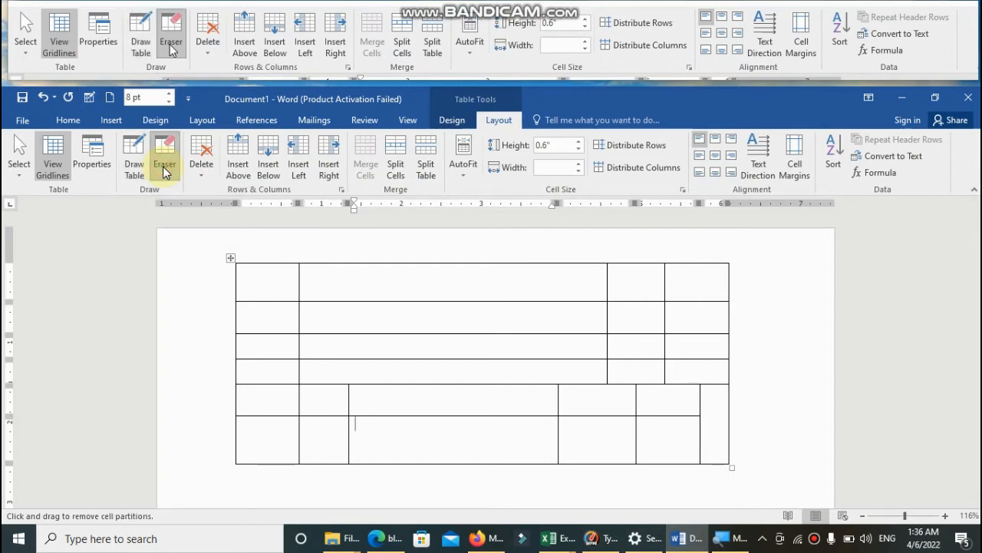
left_click(350, 399)
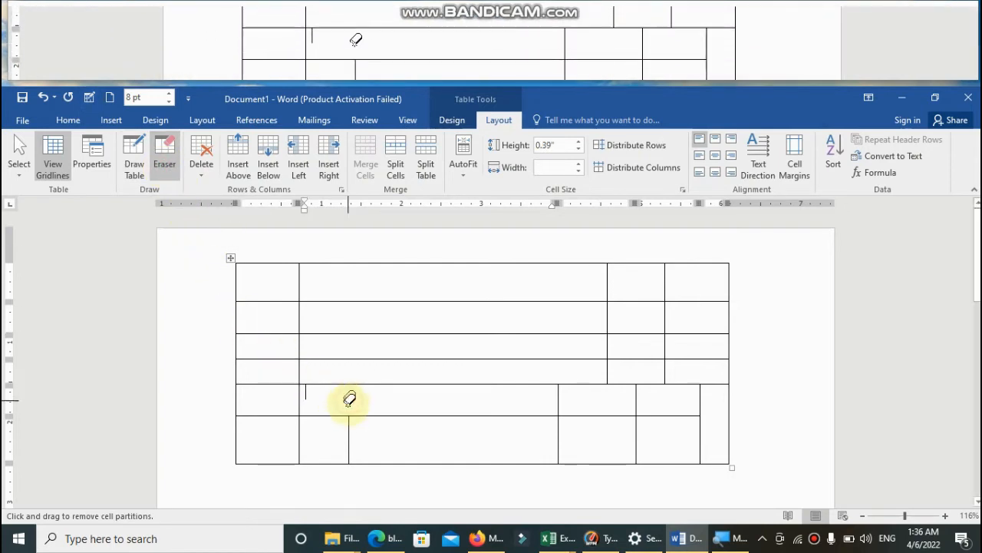
left_click(347, 433)
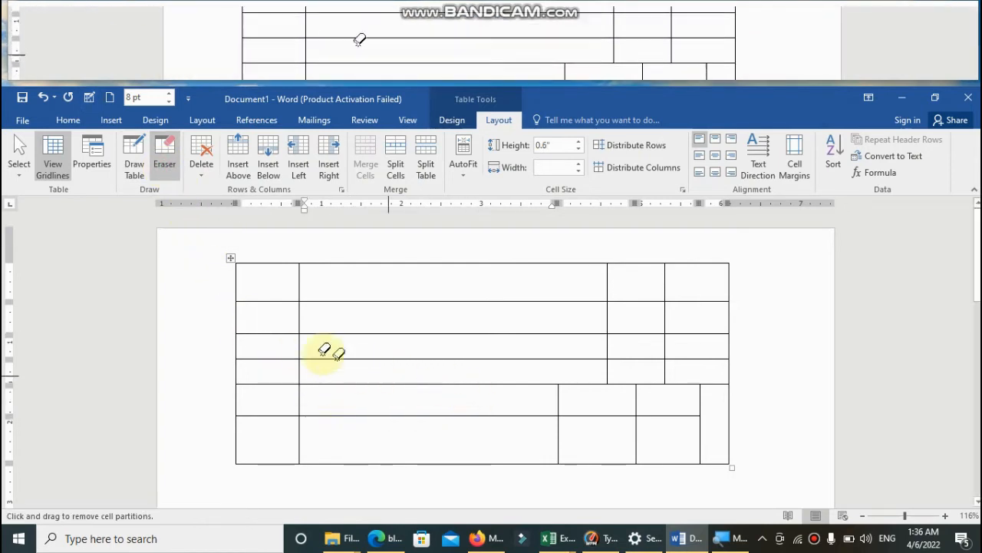
mouse_move(266, 337)
left_mouse_down()
mouse_move(606, 374)
mouse_move(653, 437)
mouse_move(714, 459)
left_mouse_up()
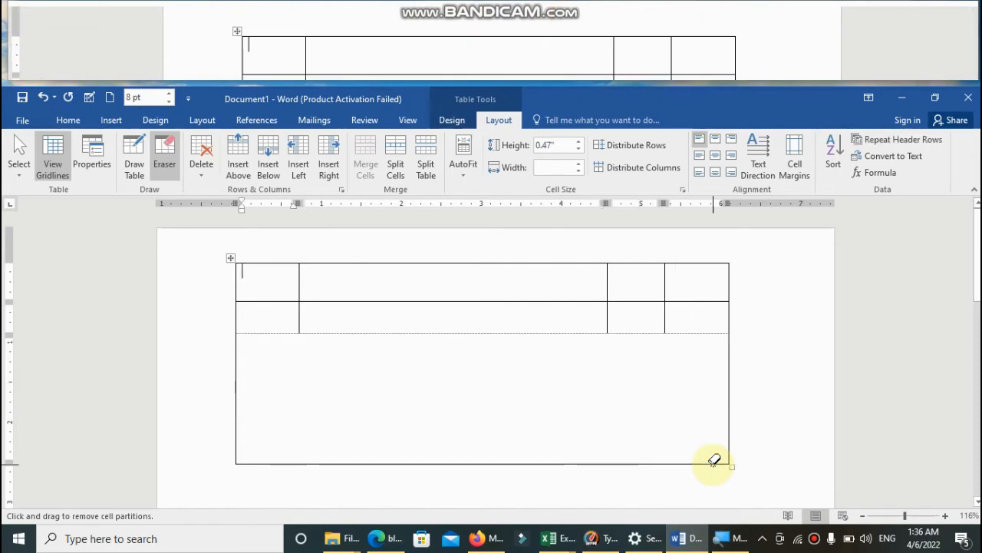
- Draw a column line from the second row to the bottom, a full-width row line below it and two row lines in the lower right cell
left_click(135, 168)
left_click_drag(433, 330, 435, 382)
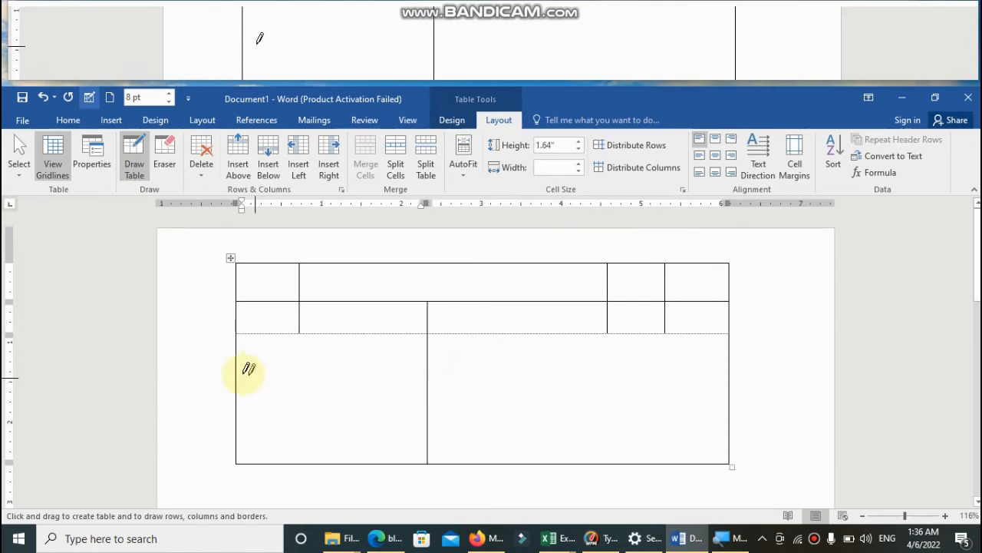
left_click_drag(238, 370, 574, 369)
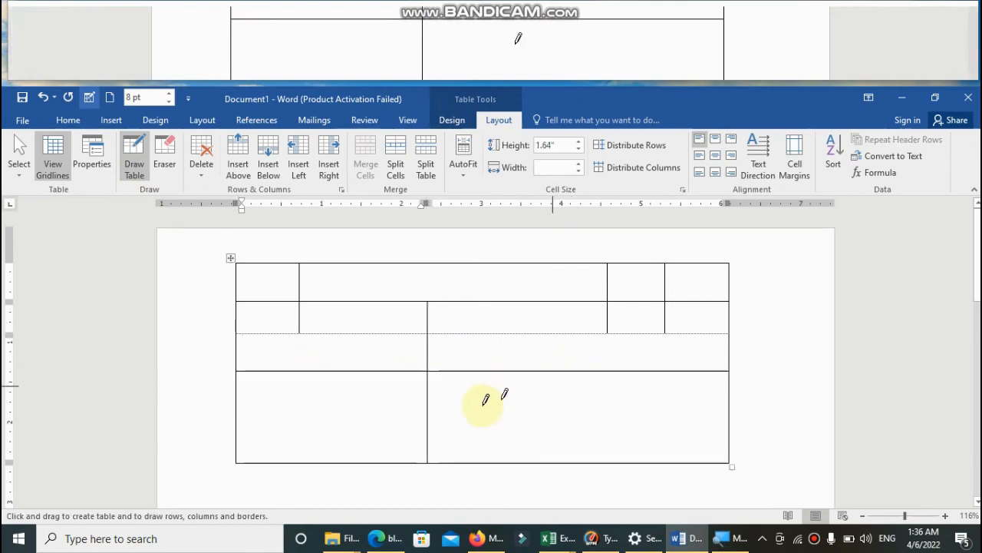
left_click_drag(431, 401, 622, 403)
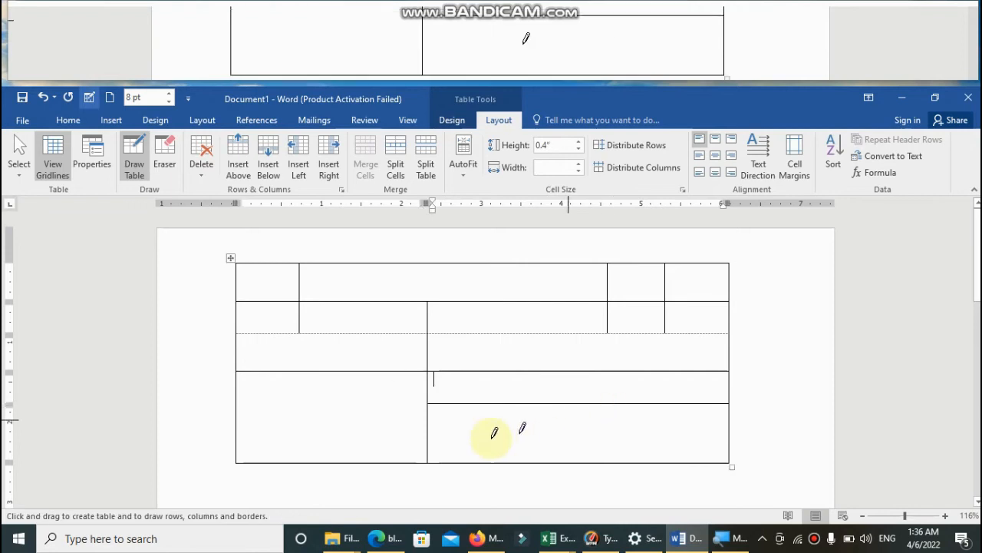
left_click_drag(430, 426, 623, 424)
- Divide the lower left cell with four column lines and two row lines, and split the lower right rows with one column line
left_click_drag(303, 373, 303, 463)
left_click_drag(381, 372, 385, 447)
left_click_drag(408, 371, 408, 462)
left_click_drag(263, 371, 267, 461)
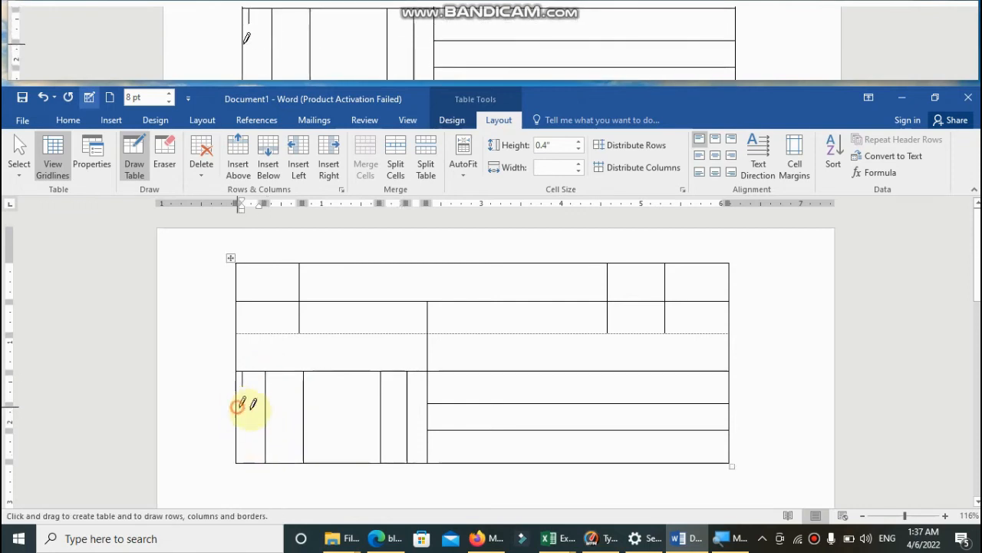
left_click_drag(231, 422, 405, 421)
left_click_drag(433, 420, 447, 415)
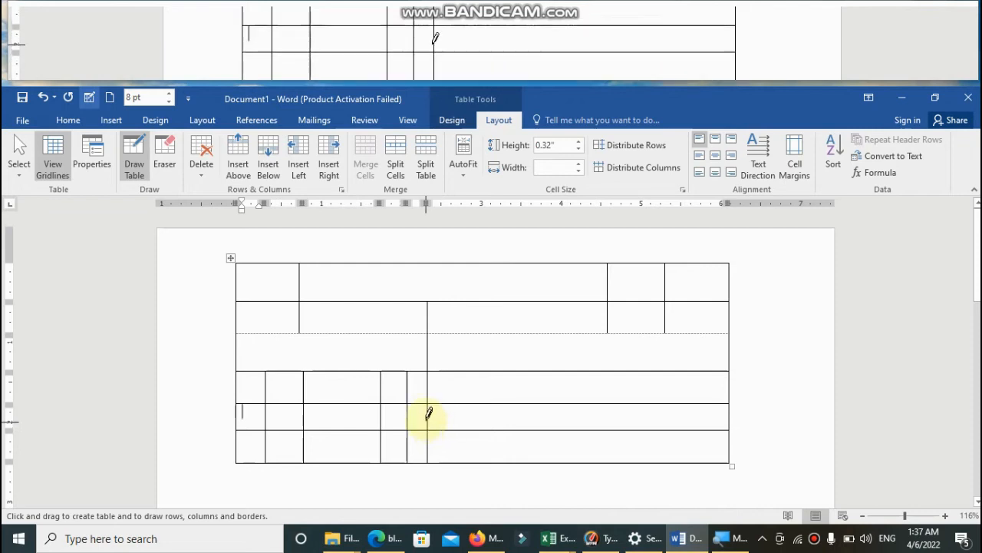
left_click_drag(578, 373, 579, 463)
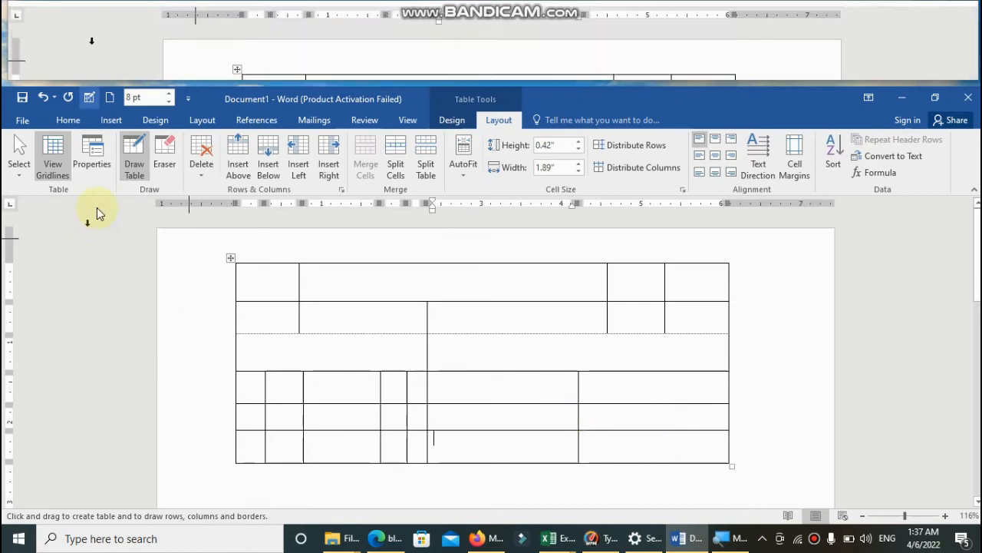
- Turn off border drawing and delete the whole drawn table from the page
left_click(135, 167)
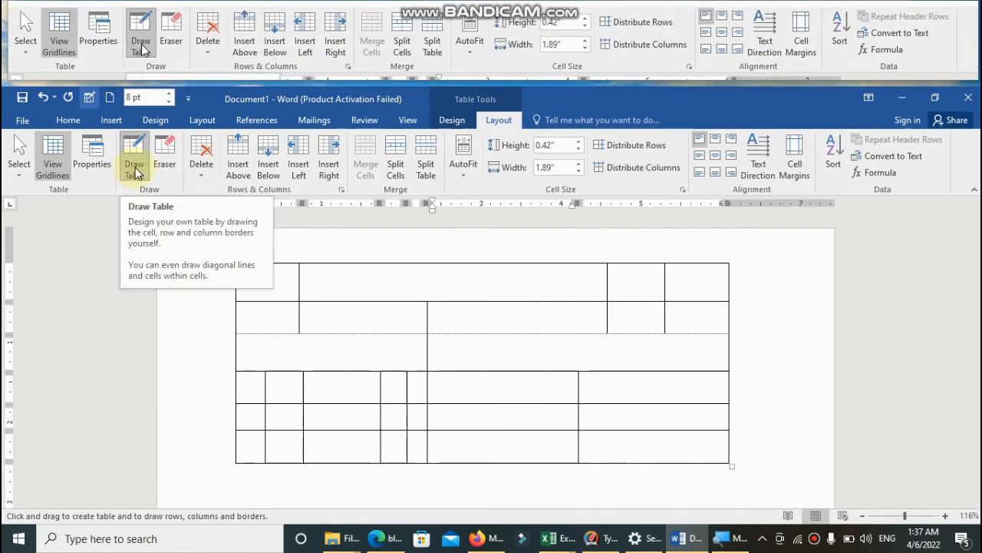
left_click(114, 122)
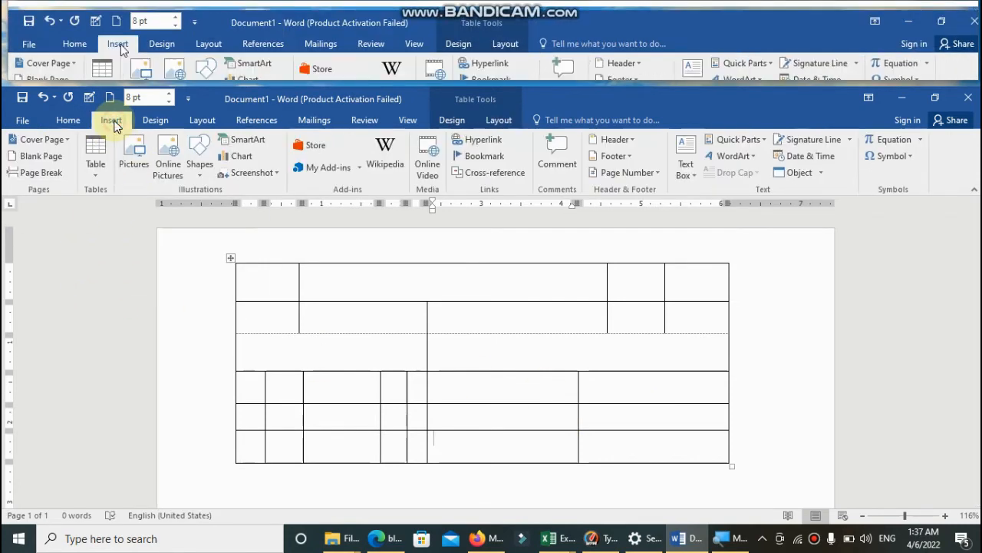
left_click(95, 165)
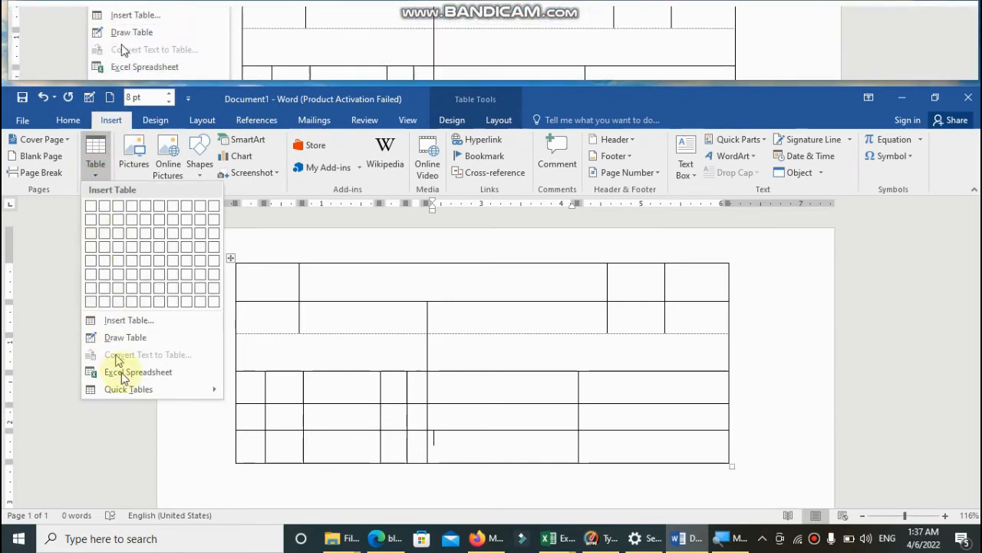
mouse_move(132, 388)
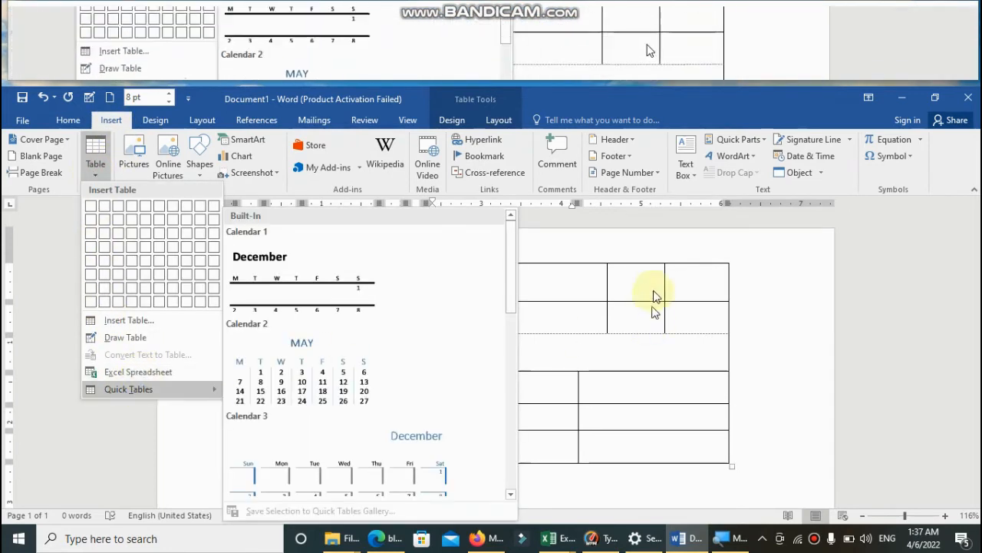
left_click(638, 259)
left_click(641, 258)
key("BackSpace")
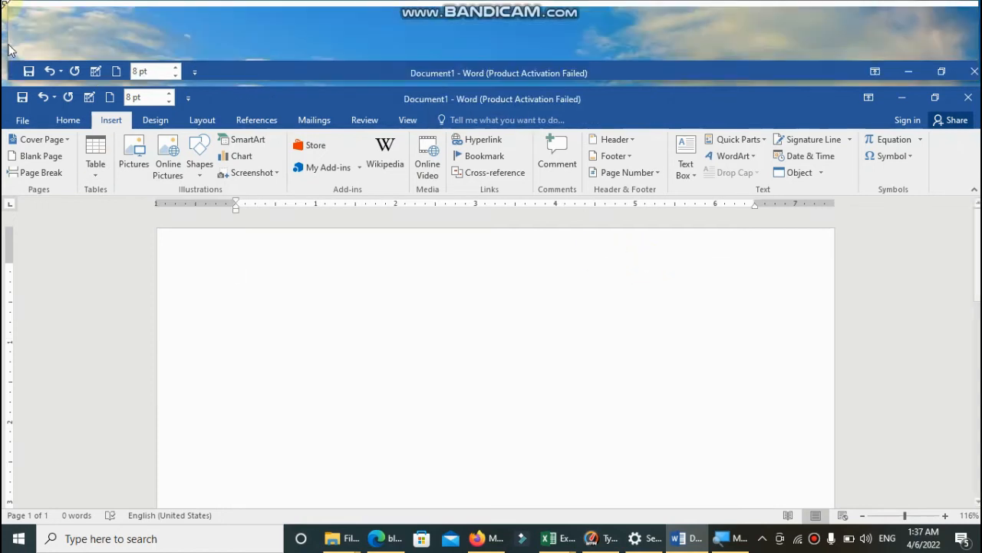
- Insert an embedded Excel spreadsheet and enter the headings name, eng and urdu in cells A1 to C1
left_click(95, 169)
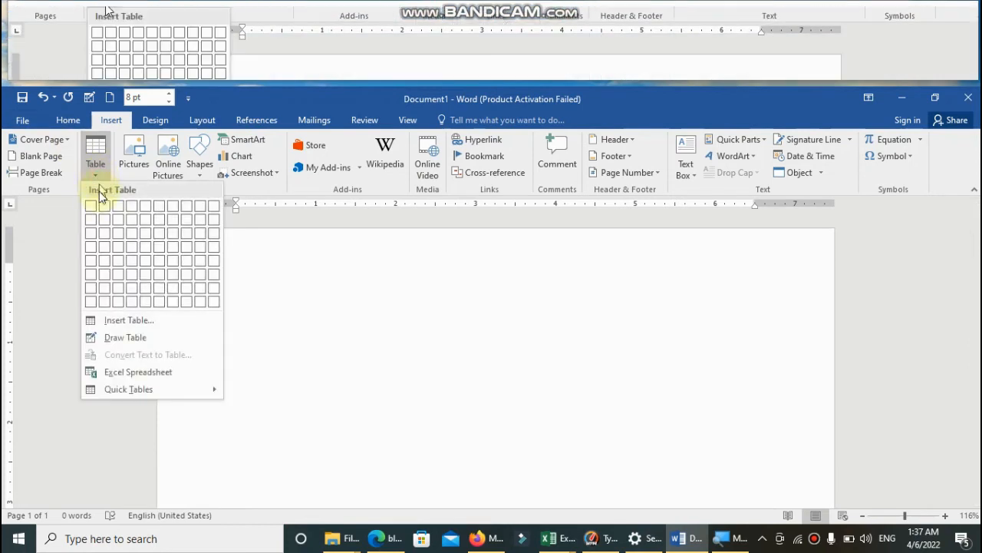
left_click(140, 374)
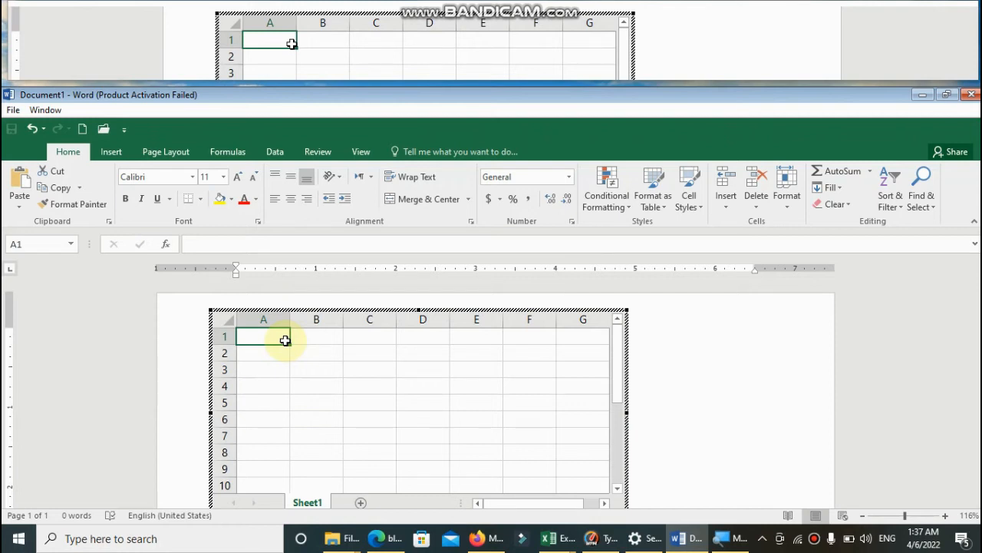
type("name")
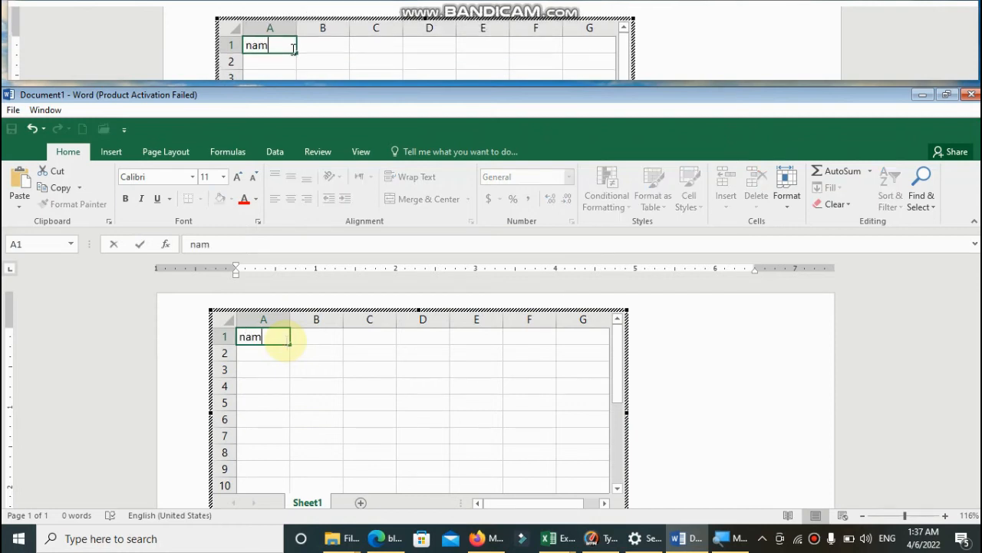
key("Tab")
type("eng")
key("Tab")
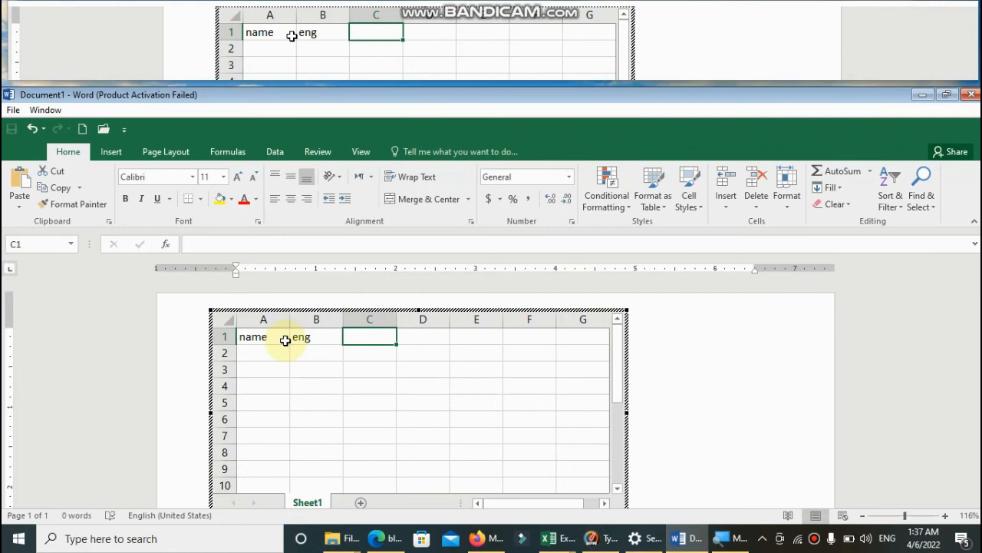
type("urdu")
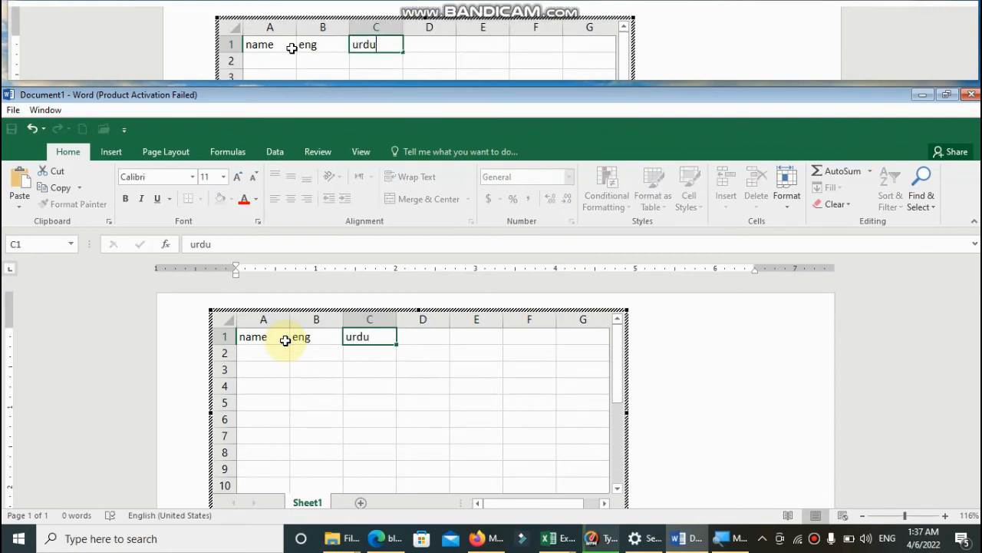
key("Tab")
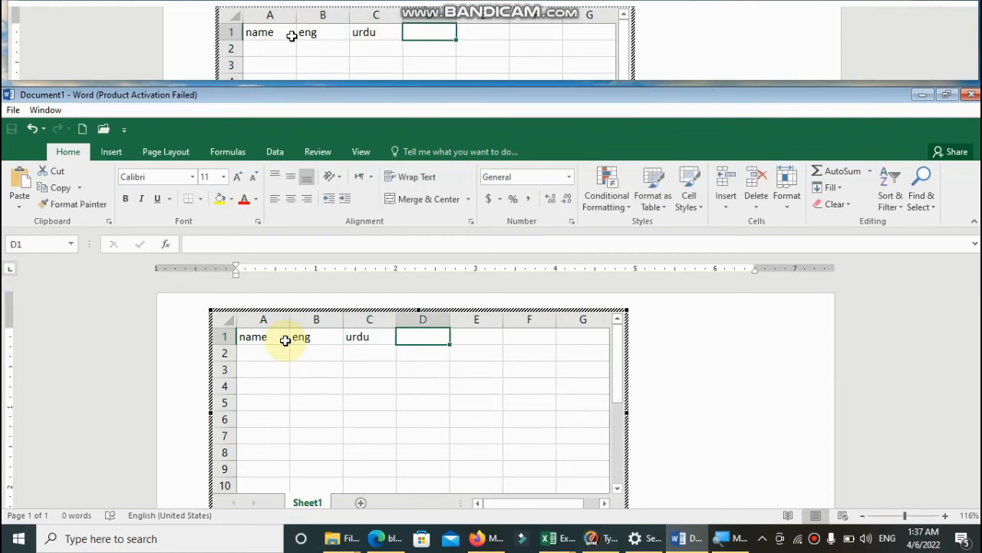
- Enter the headings phy, chem, bio and total in cells D1 to G1, and move to cell A2
type("phy")
key("Tab")
type("chem")
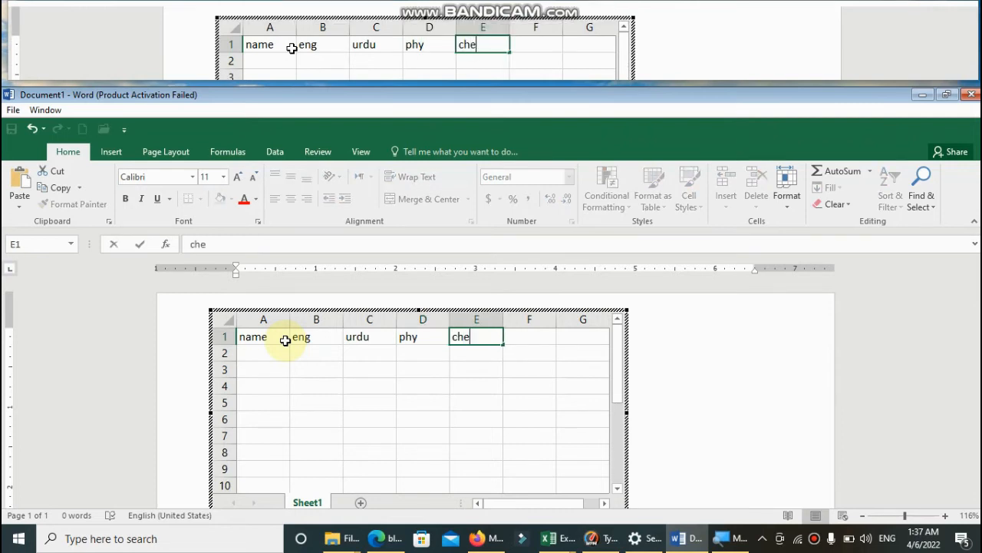
key("Tab")
type("bio")
key("Tab")
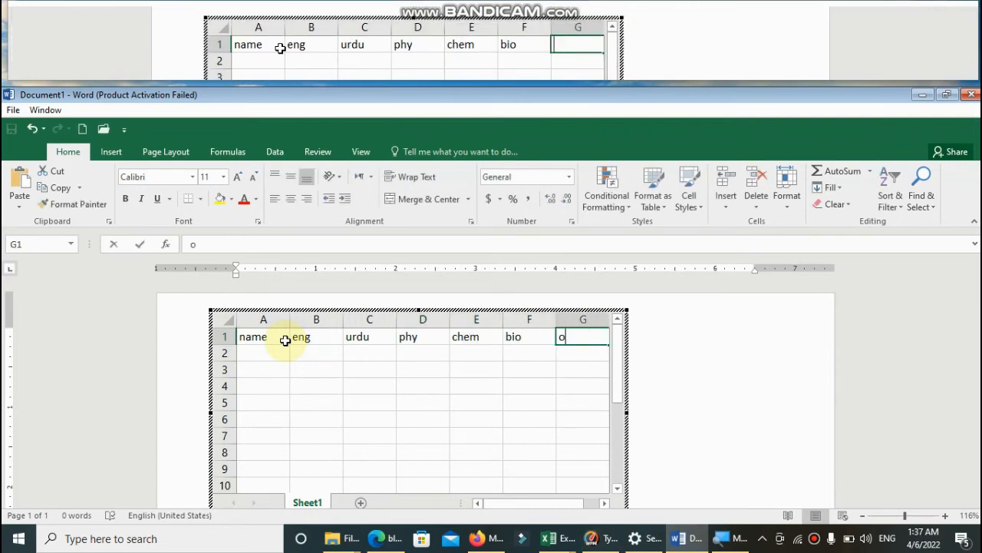
type("total")
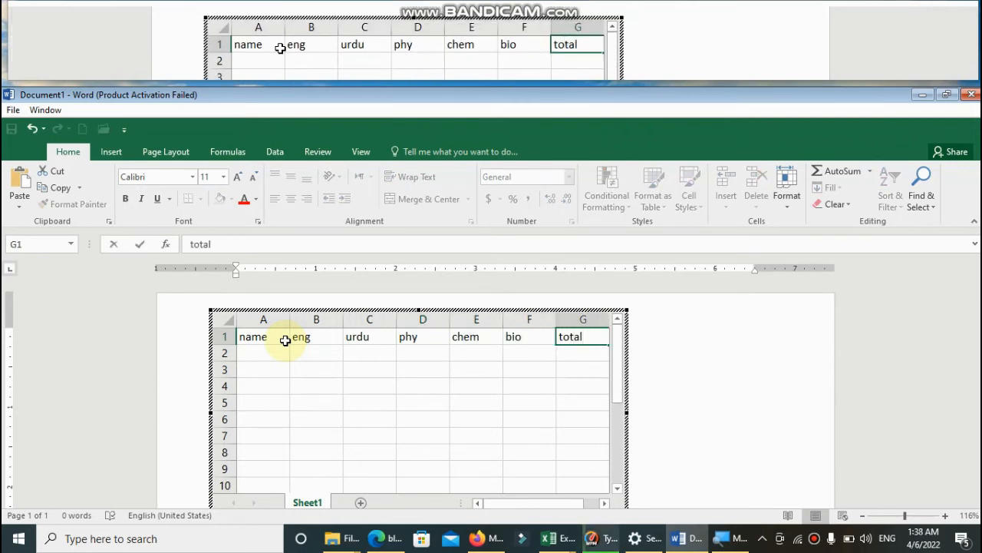
key("Return")
key("Left")
key("Left")
key("Left")
key("Left")
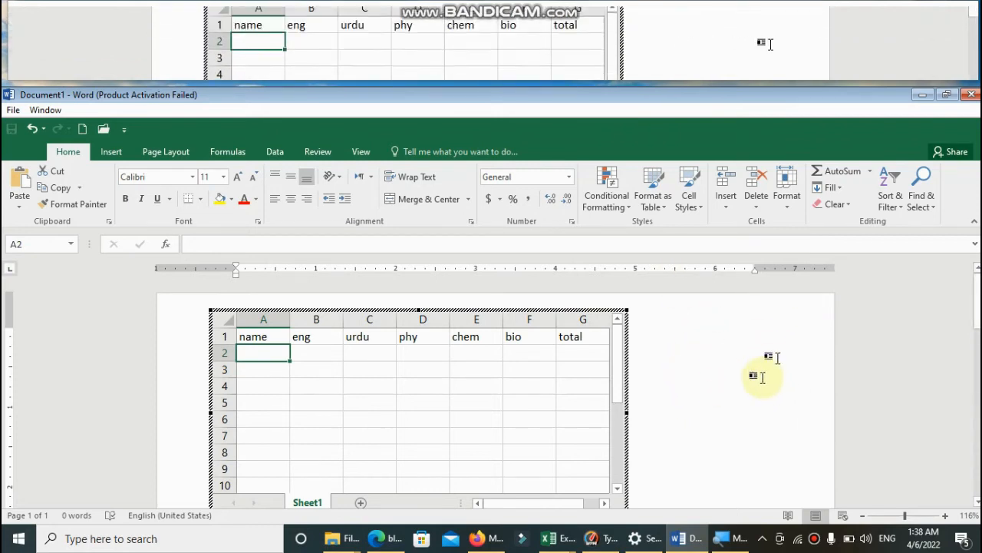
- Leave spreadsheet editing and shrink the embedded worksheet object to about 4.7 inches wide
left_click(711, 363)
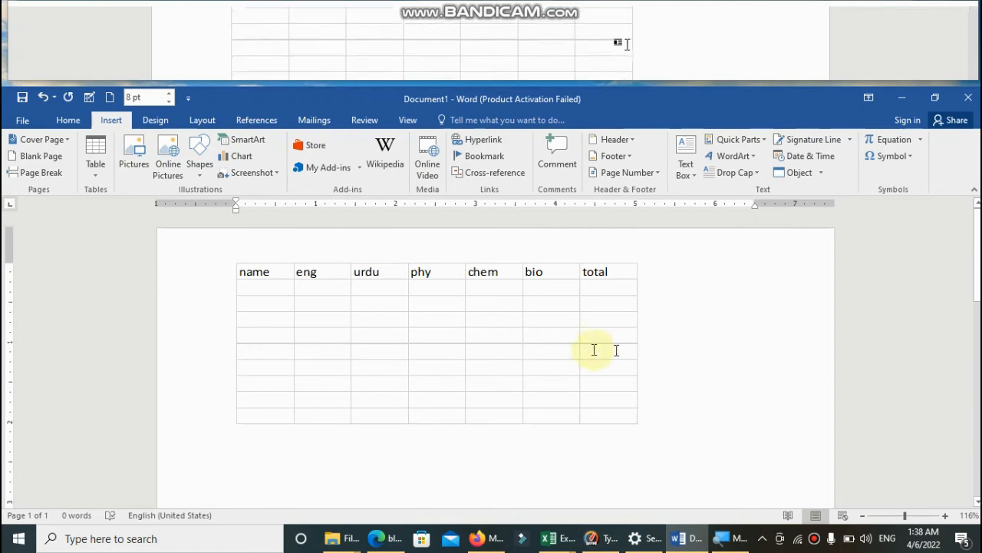
left_click(509, 321)
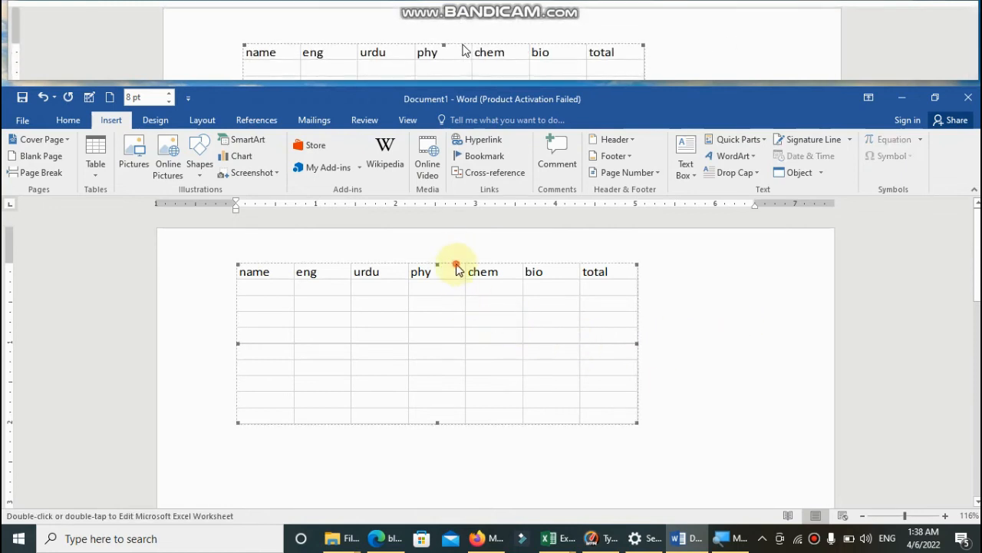
left_click(280, 272)
left_click(244, 269)
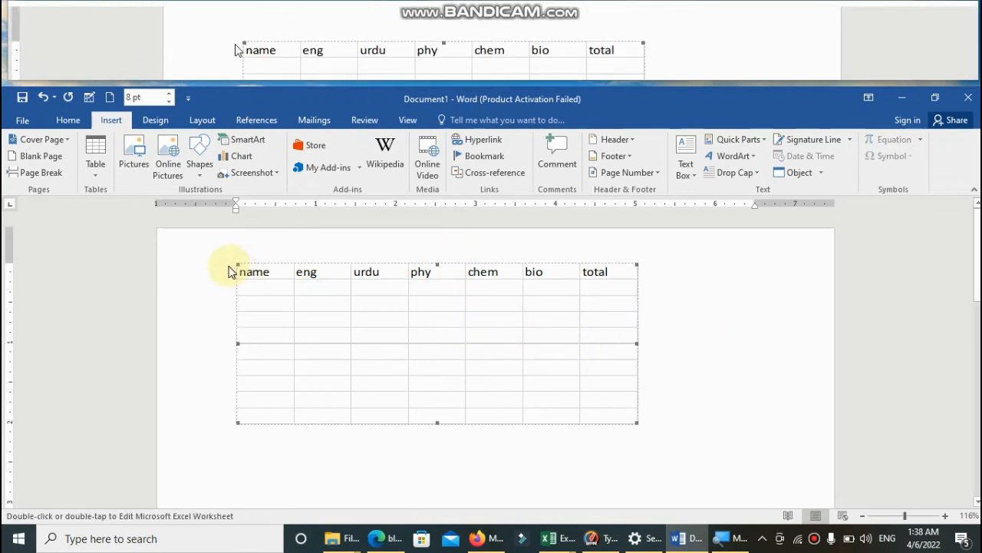
left_click_drag(264, 291, 259, 287)
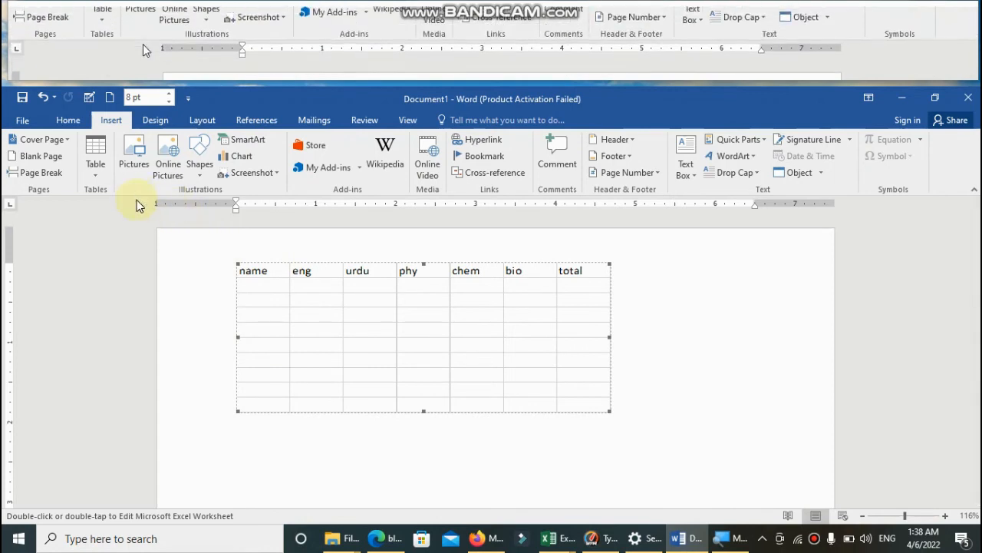
- Replace the selected worksheet with the Calendar 2 quick table and widen the calendar to about 3.8 inches
left_click(99, 176)
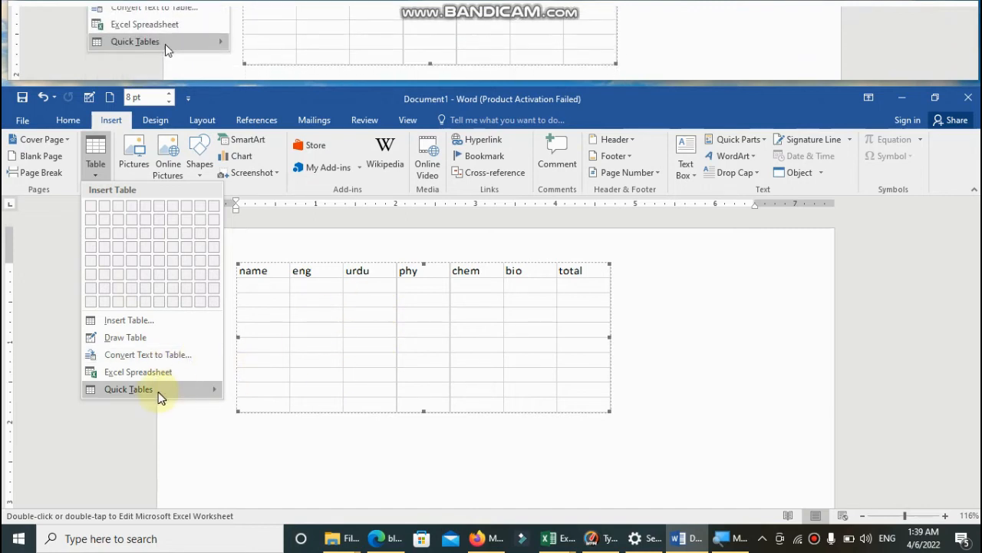
mouse_move(159, 397)
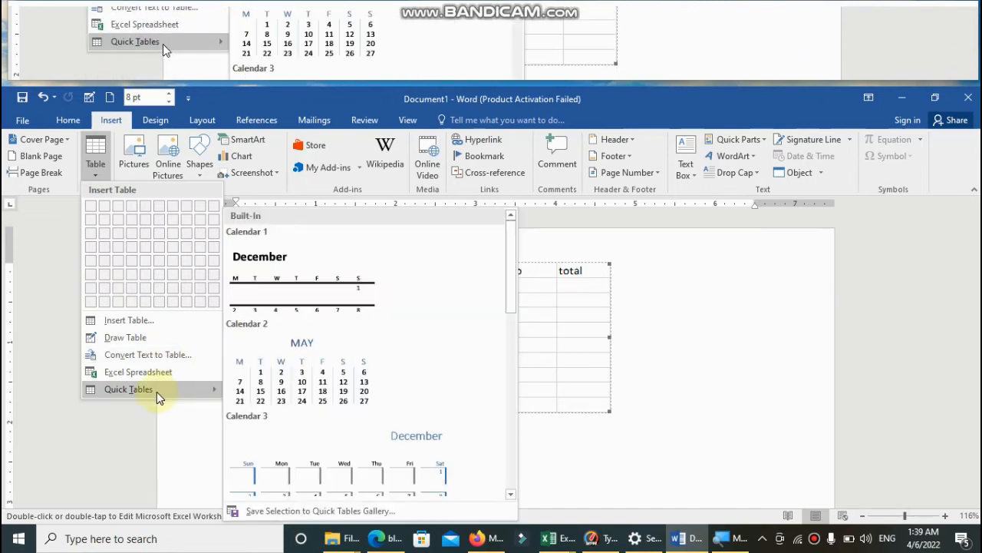
left_click(377, 383)
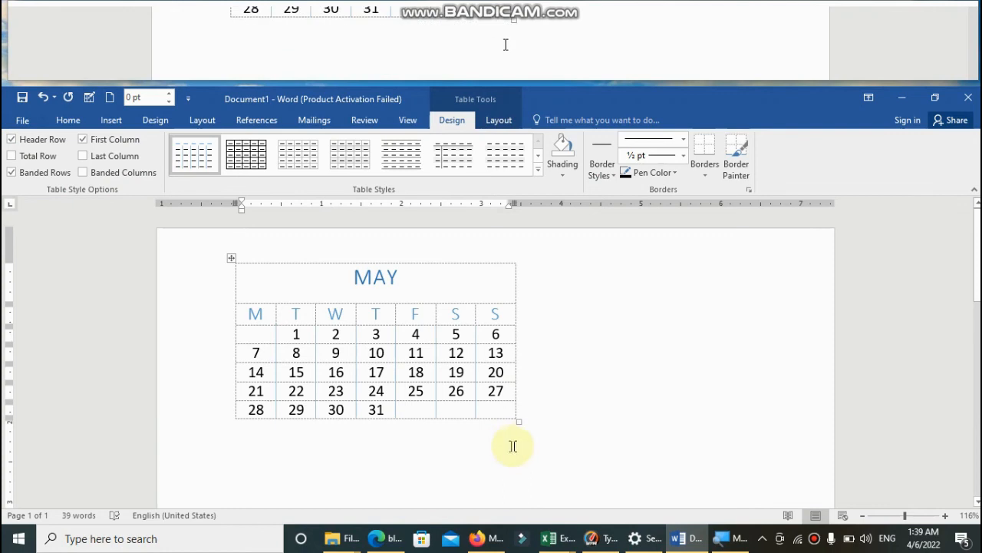
left_click_drag(518, 421, 539, 425)
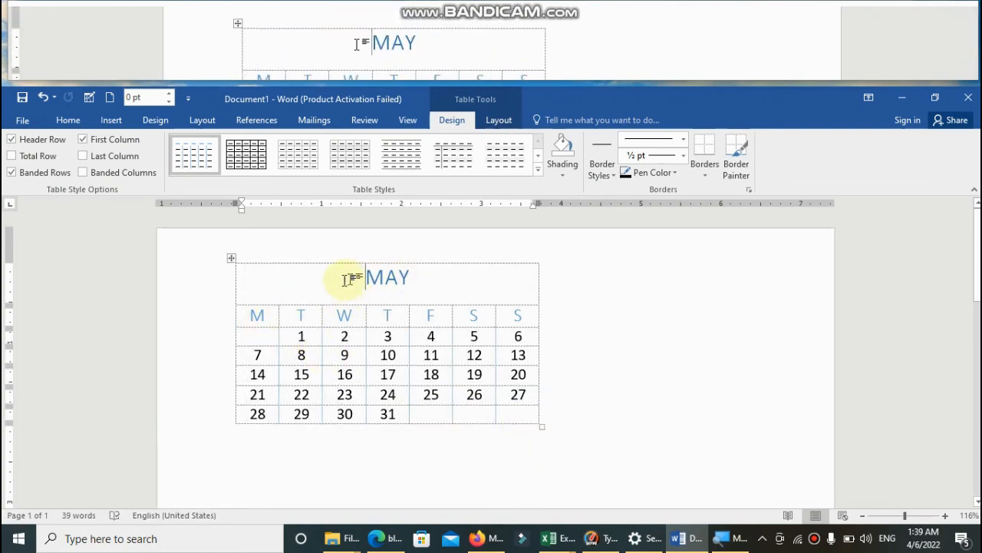
- Clear the month title, weekday letters and dates from all cells of the calendar table
left_click_drag(267, 281, 467, 412)
key("Delete")
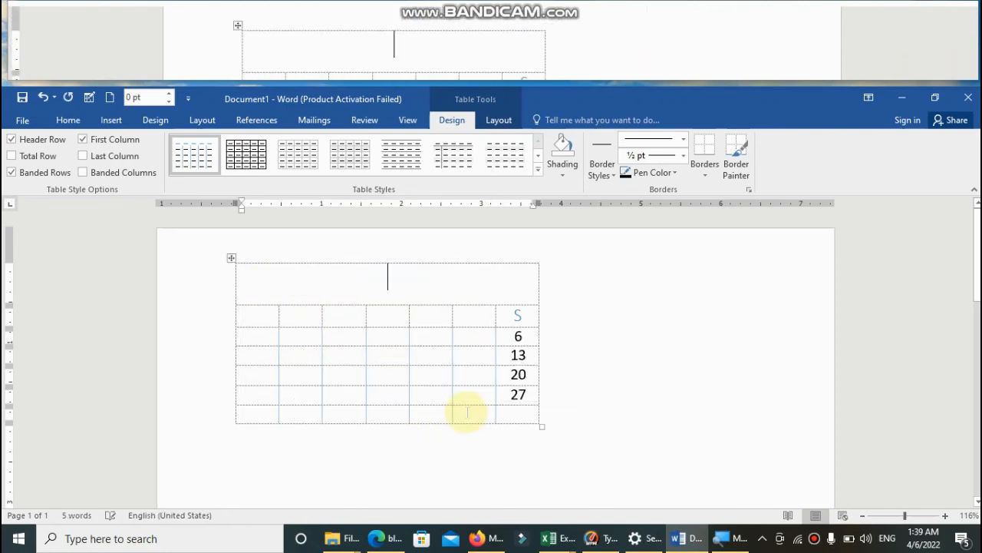
left_click_drag(511, 318, 524, 410)
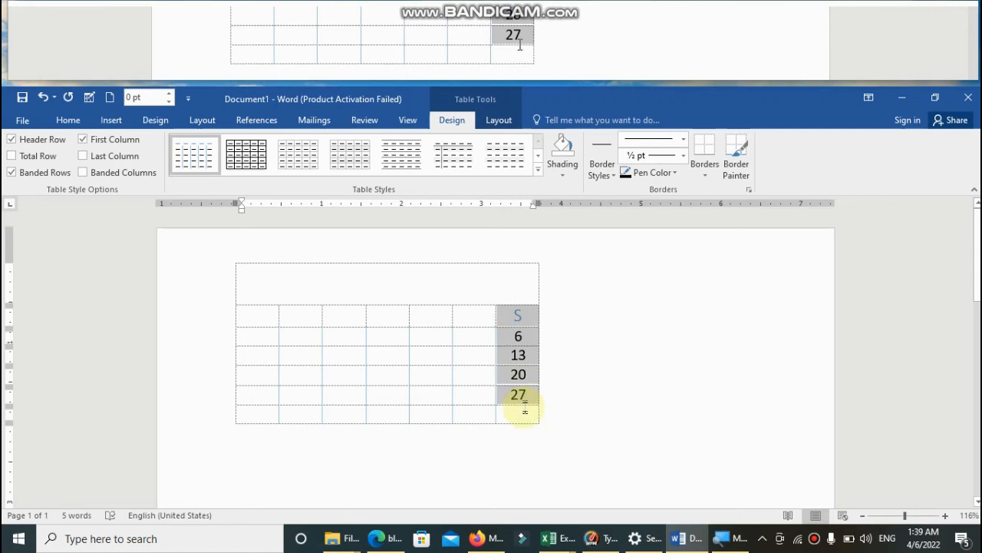
key("Delete")
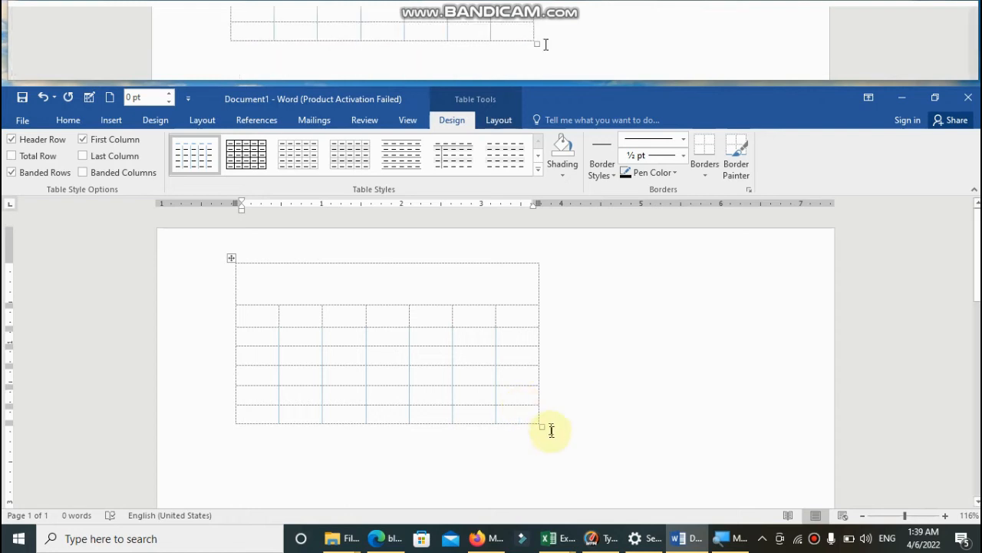
- Widen the emptied calendar table to about 4 inches, and remove it from the page
left_click_drag(541, 427, 556, 427)
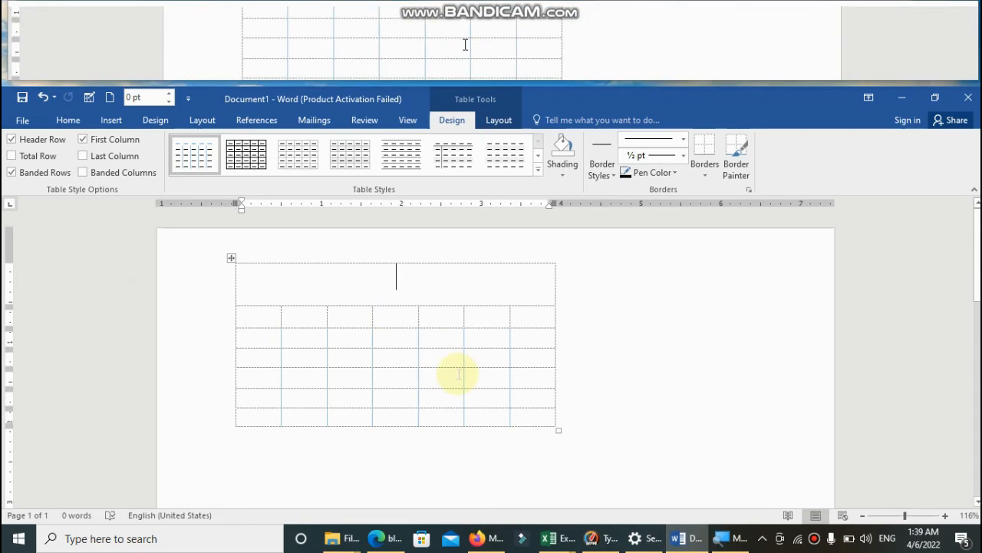
key("ctrl+z")
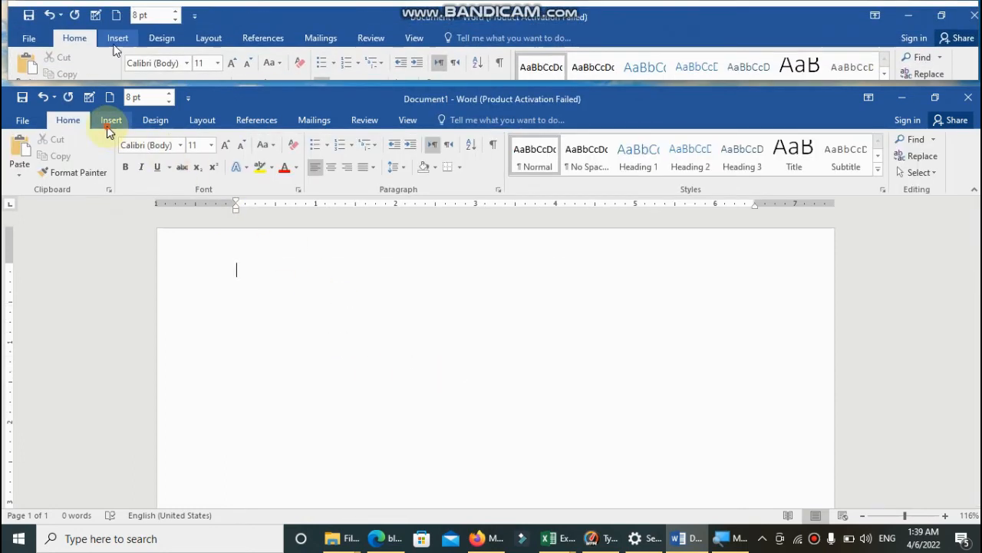
left_click(110, 122)
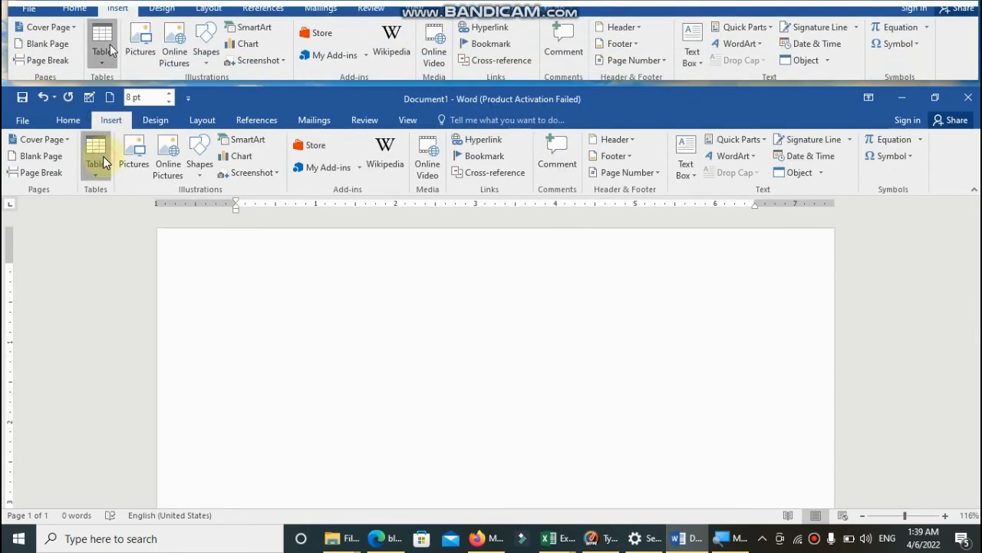
left_click(100, 158)
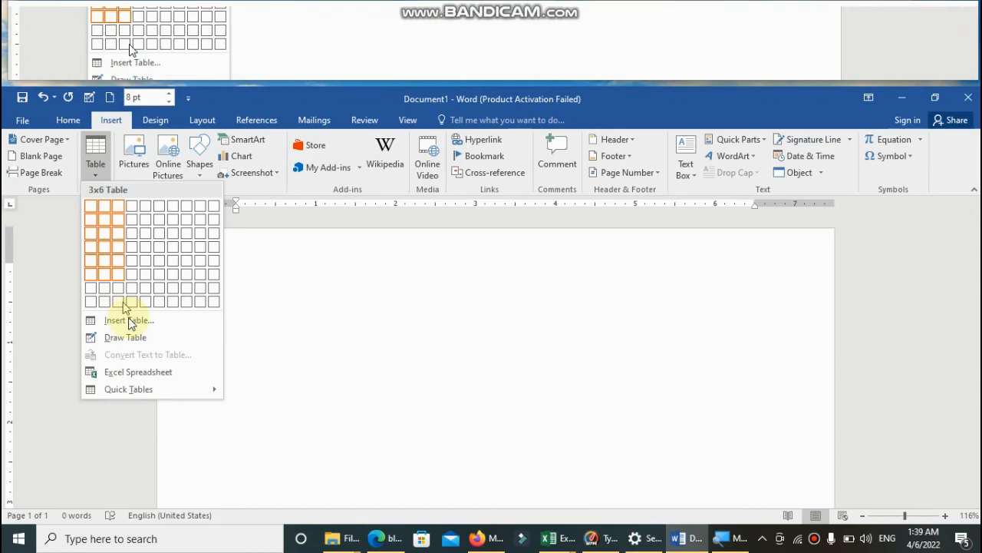
left_click(349, 355)
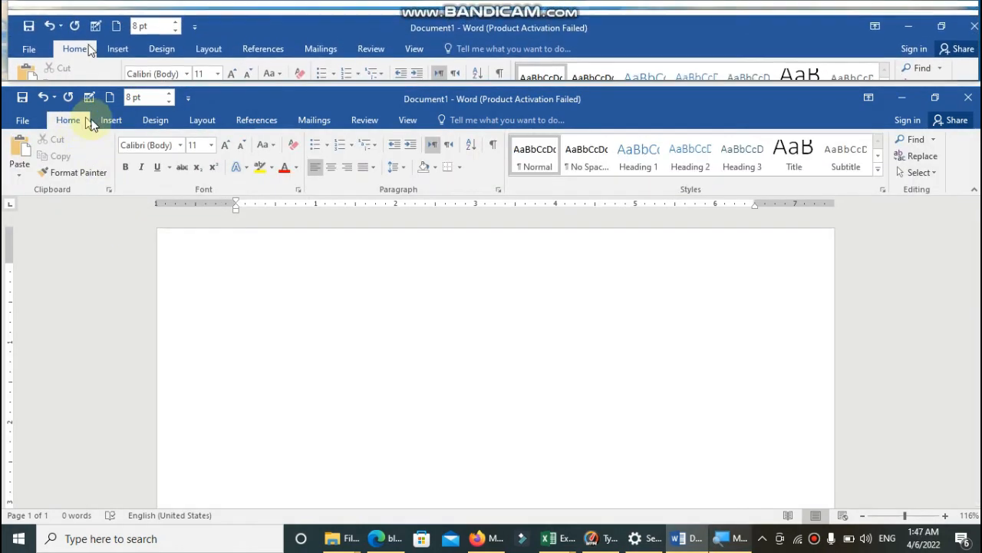
left_click(111, 120)
left_click(96, 176)
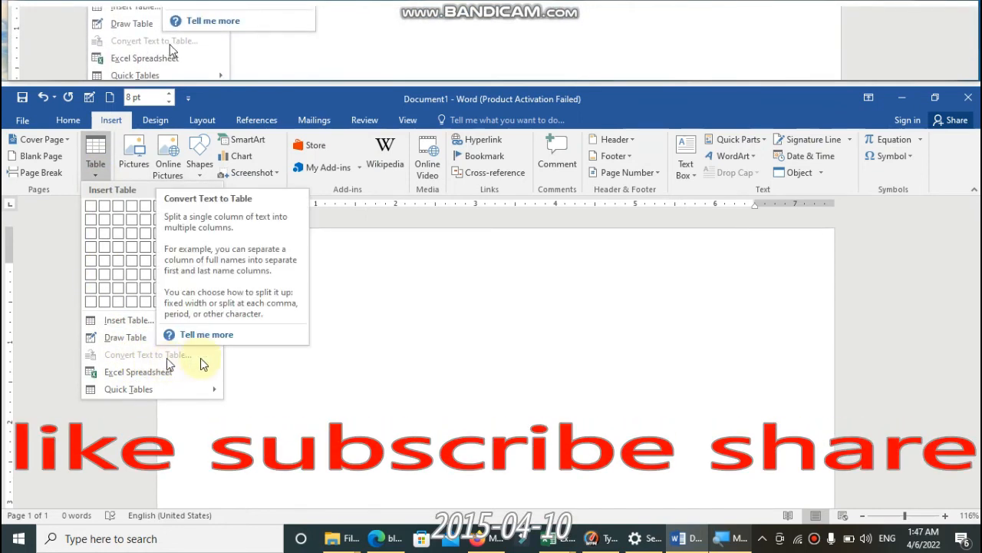
- Enter a tab-separated heading line on the empty page reading "Name", "class", "roll no" and "subject"
left_click(330, 303)
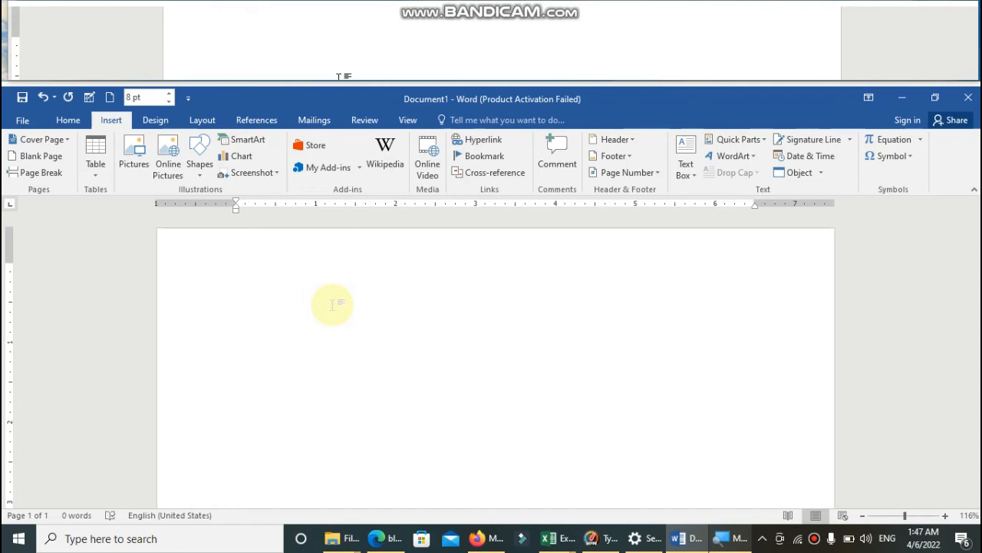
type("name")
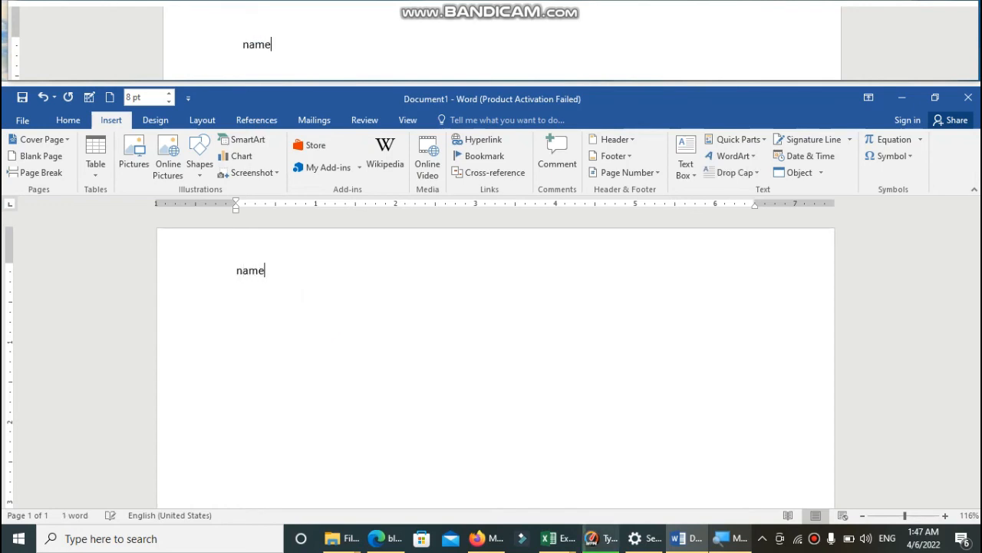
key("Tab")
type("cla")
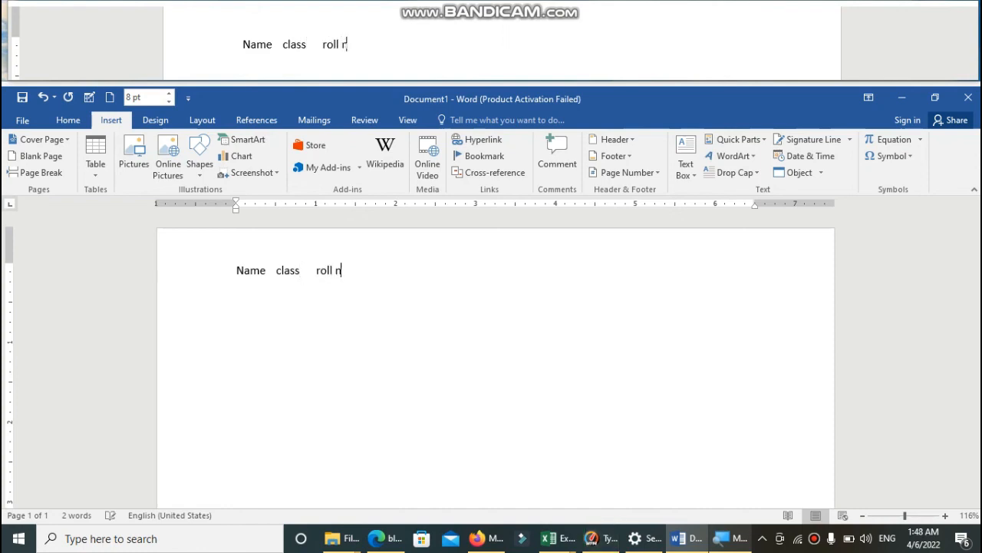
type(" bje")
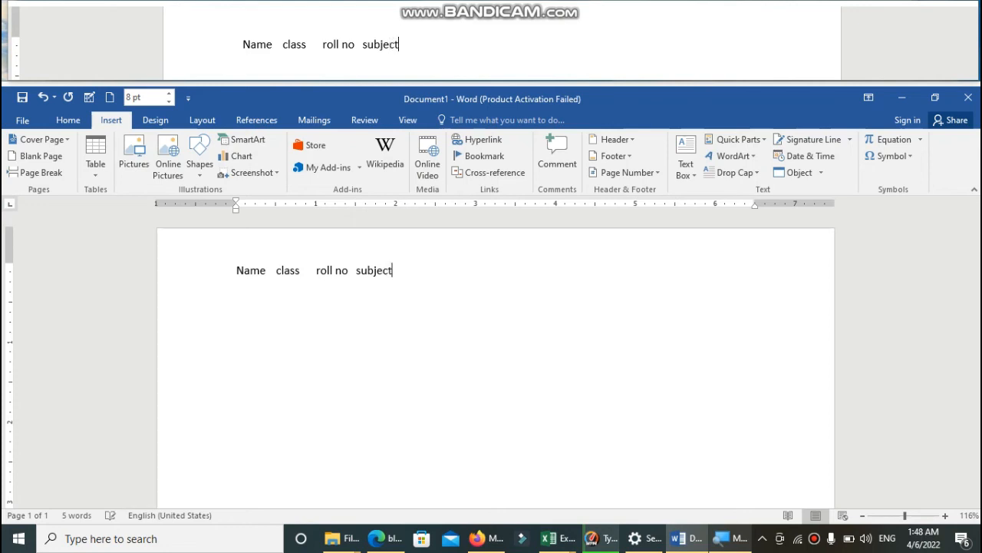
- Enlarge the whole heading line to 18 pt
left_click(332, 305)
key("ctrl+a")
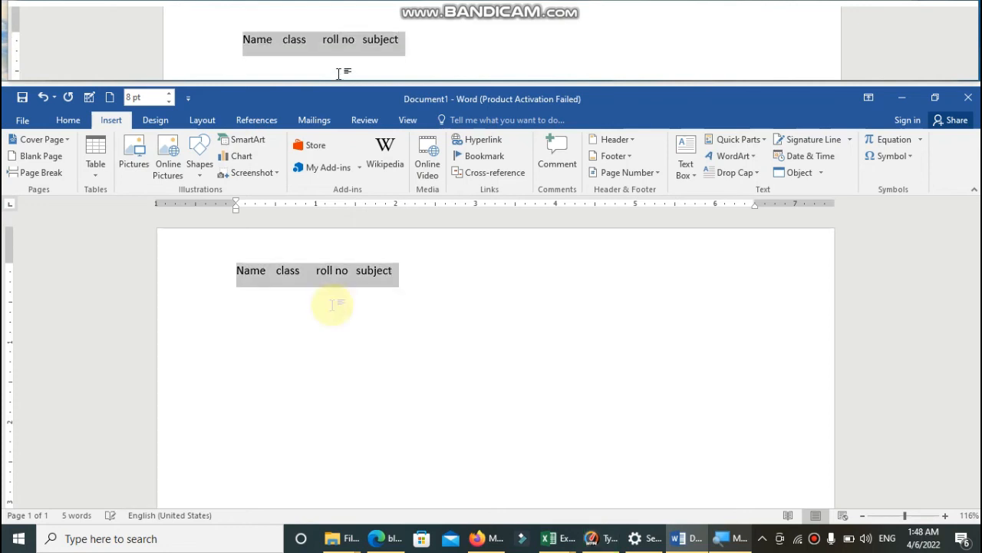
key("ctrl+shift+period")
key("ctrl+shift+period")
key("ctrl+shift+period")
key("ctrl+shift+period")
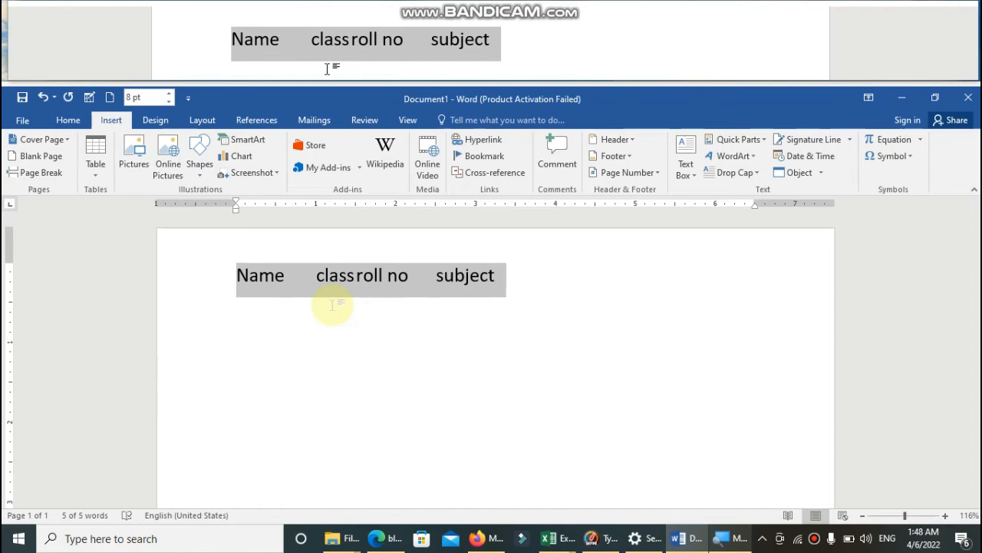
- Add an extra tab between "class" and "roll no" so the headings are evenly spaced
key("ctrl+Home")
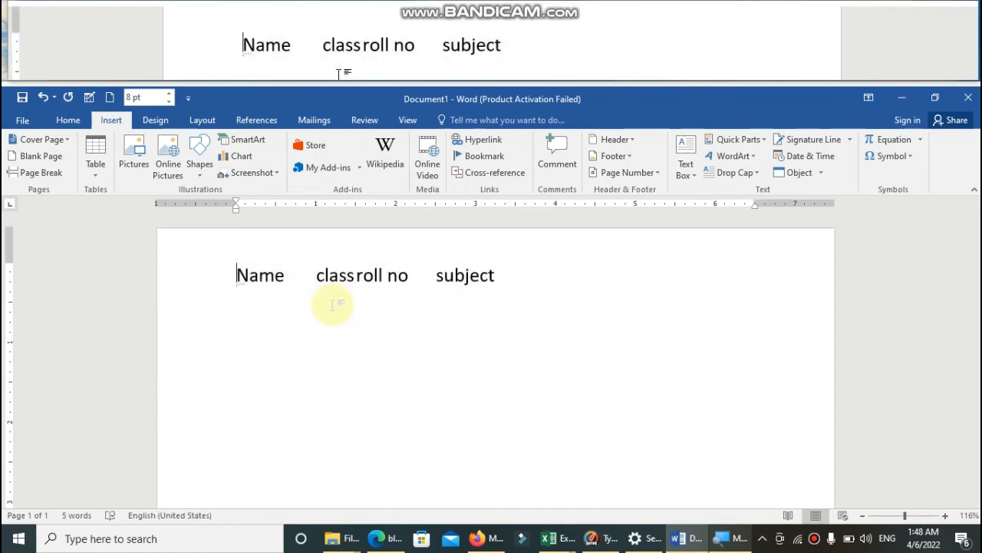
key("Right")
key("Right")
key("Right")
key("Right")
key("Right")
key("Right")
key("Right")
key("Right")
key("Right")
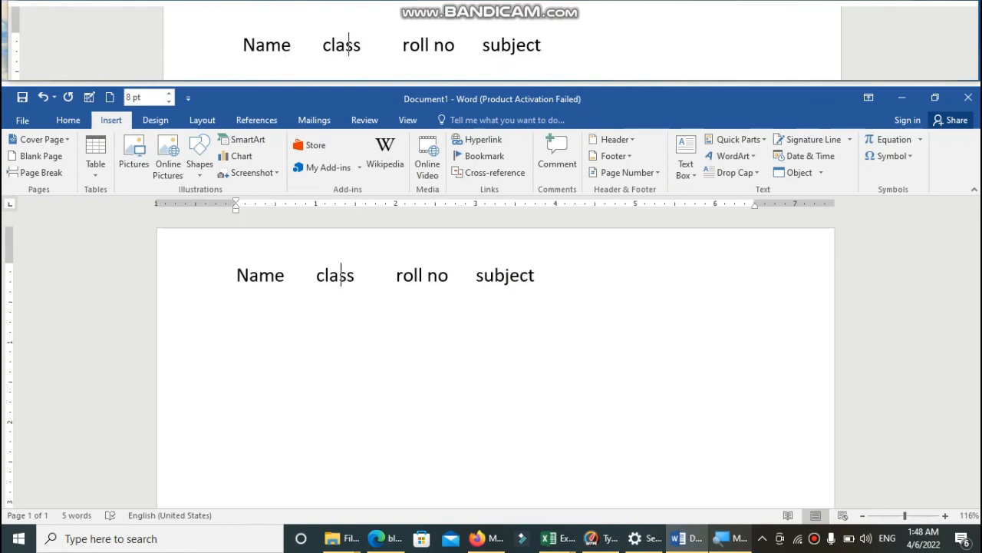
- Convert the entire heading line to a four-column table with automatic fixed column width, separating the text at tabs
key("ctrl+shift+Right")
key("ctrl+shift+Right")
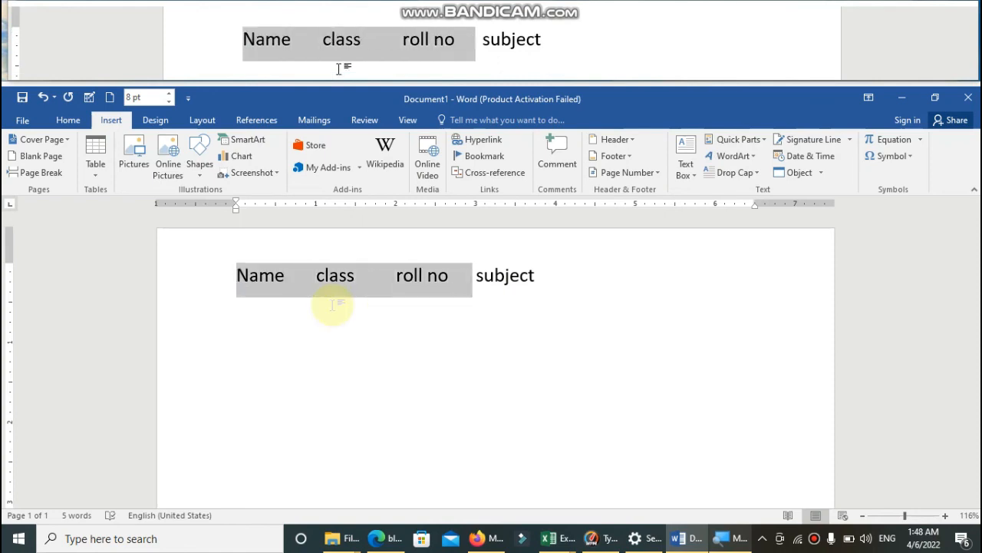
key("ctrl+shift+Right")
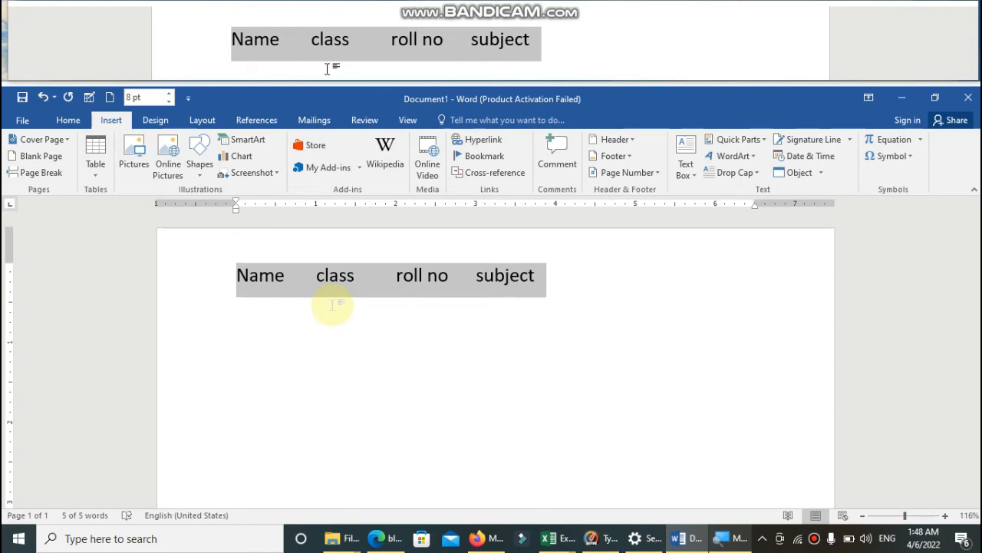
key("alt")
key("n")
key("t")
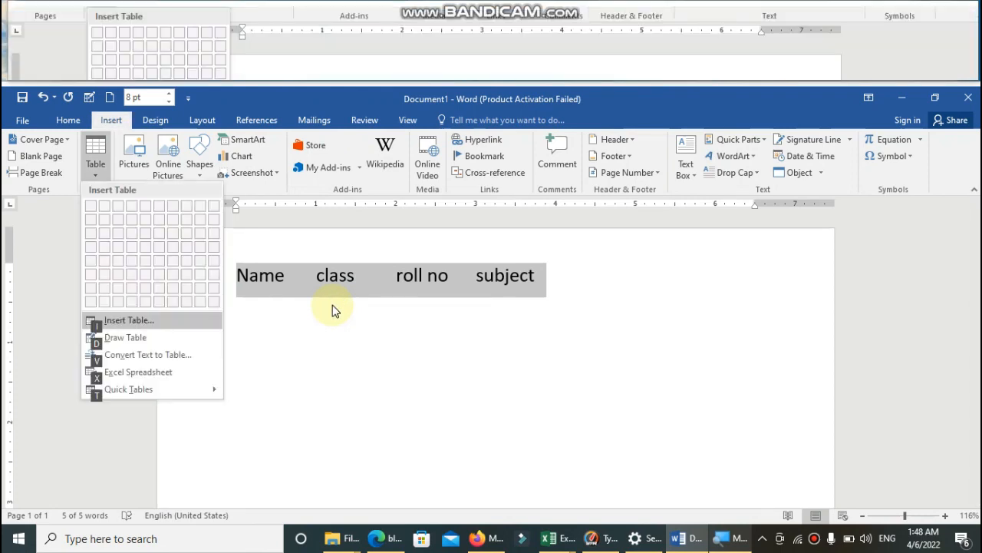
key("Down")
key("Down")
key("Return")
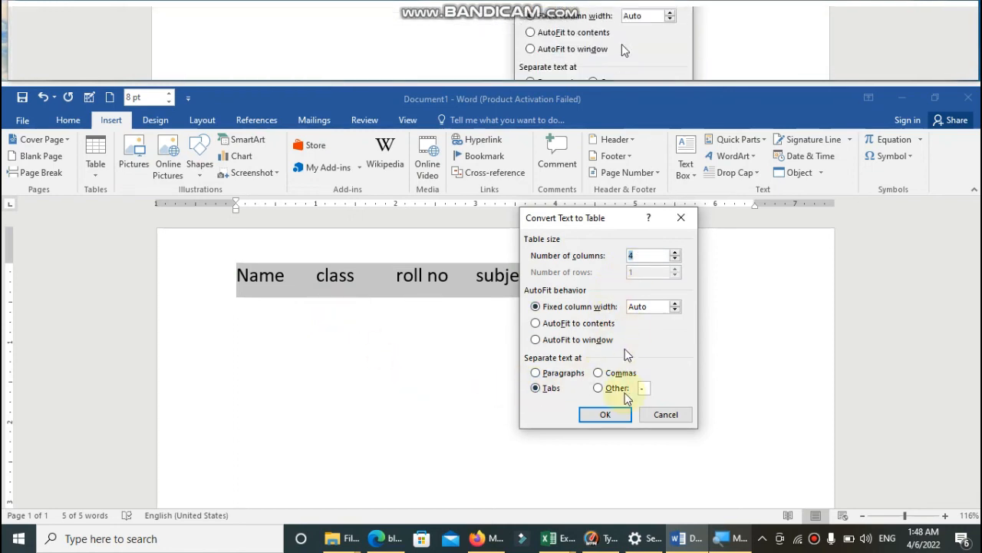
left_click_drag(586, 218, 653, 244)
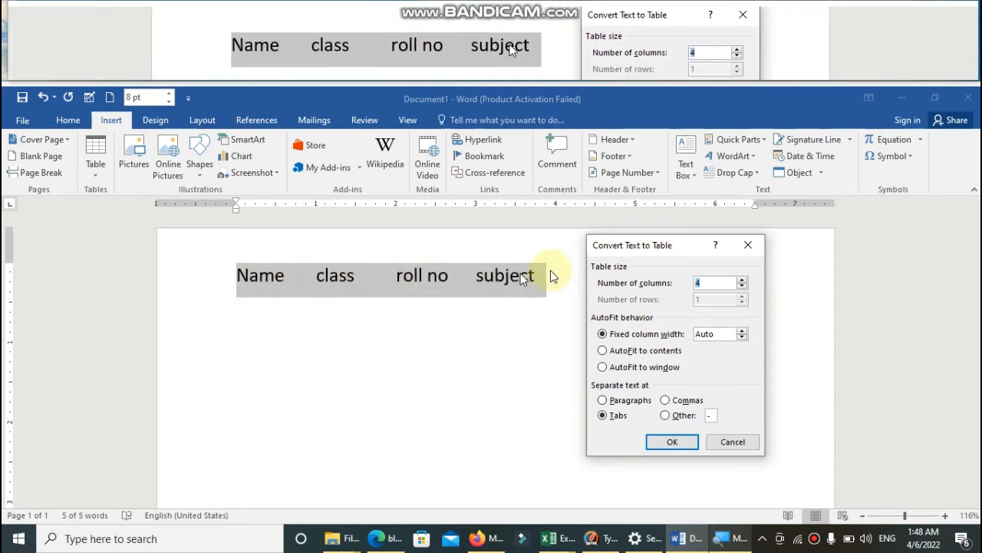
left_click(672, 441)
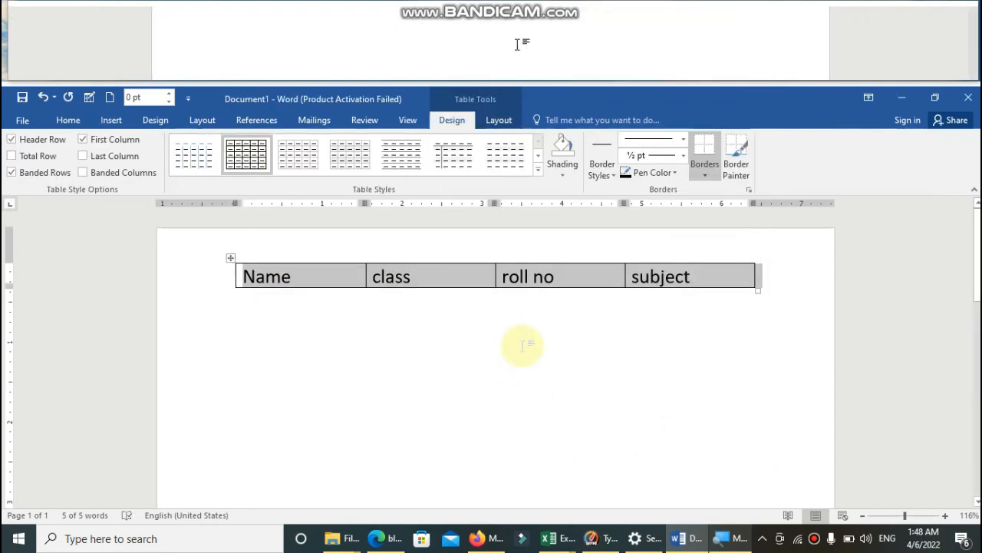
left_click(389, 335)
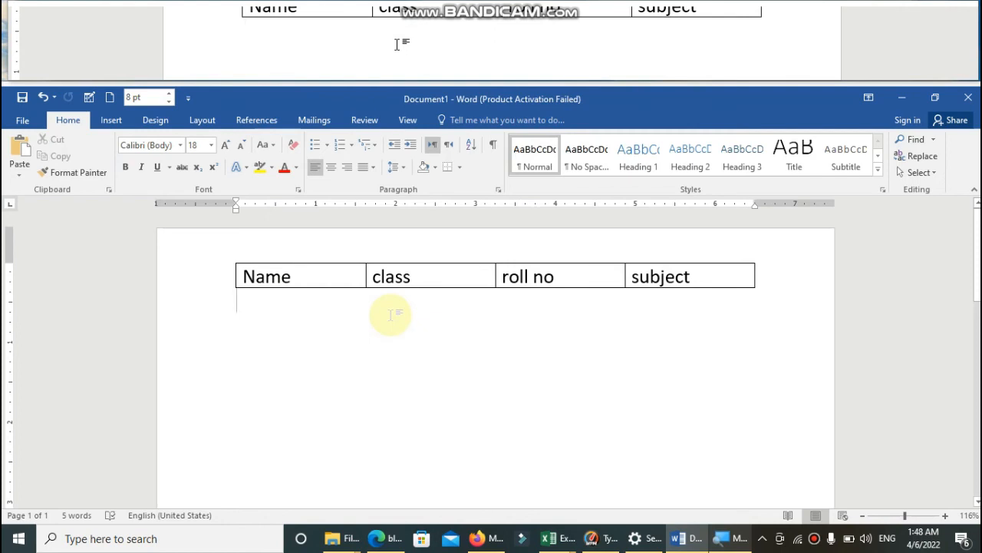
key("Up")
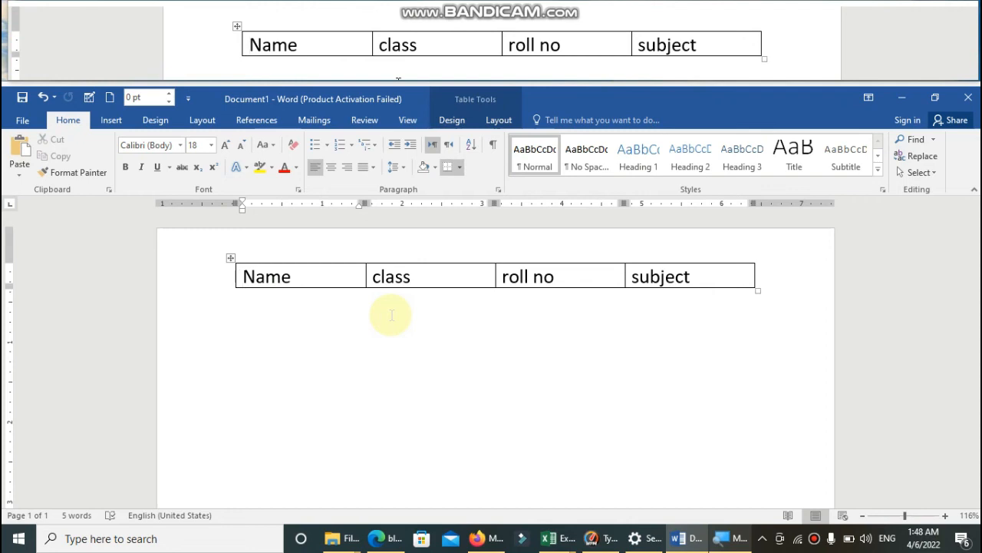
key("ctrl+a")
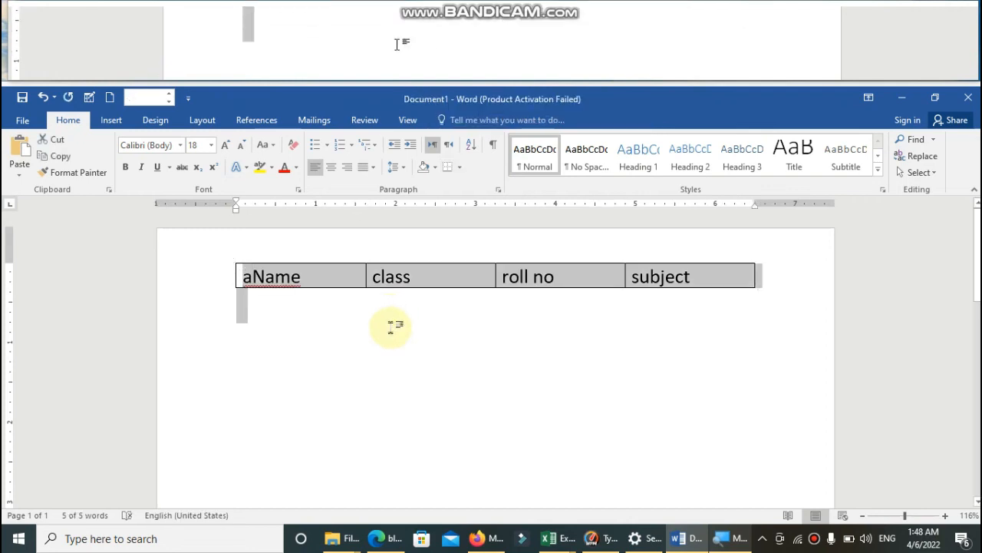
left_click(290, 329)
left_click(252, 278)
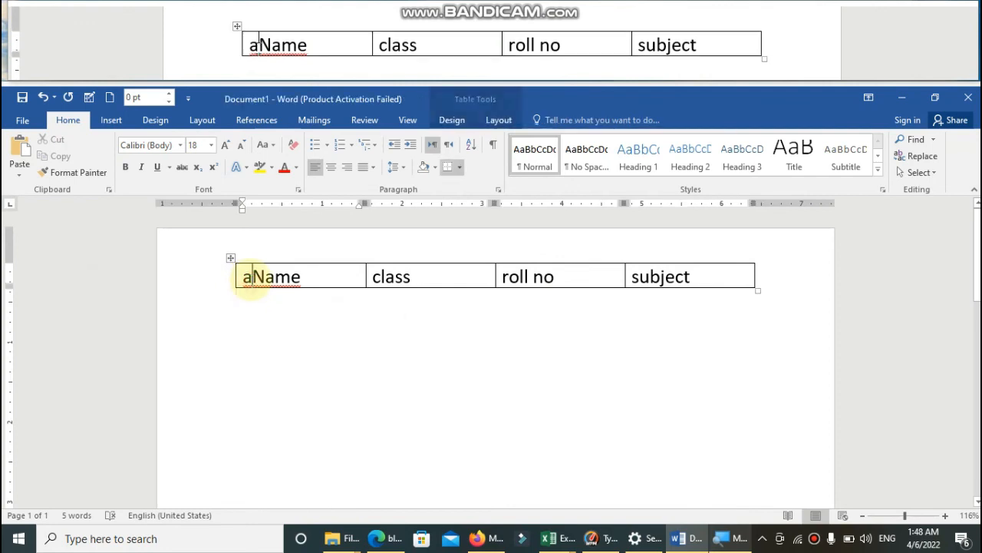
key("BackSpace")
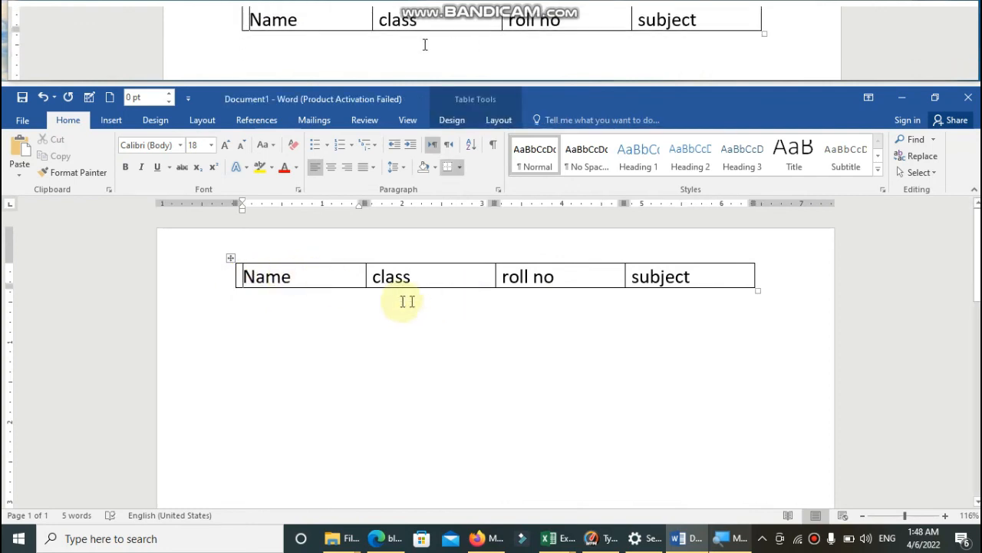
- Convert the heading table back to plain text, separating the entries with tabs
left_click_drag(317, 274, 680, 276)
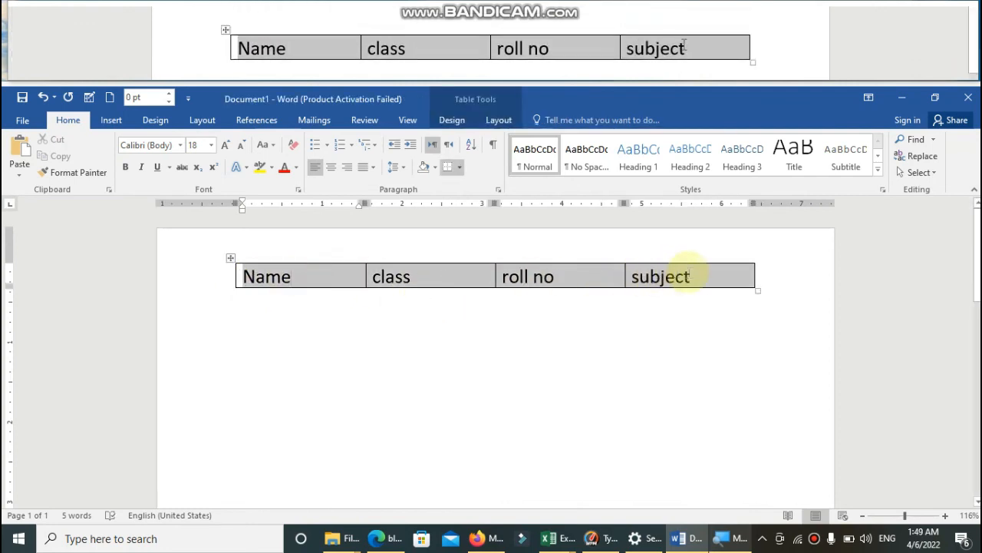
left_click(498, 119)
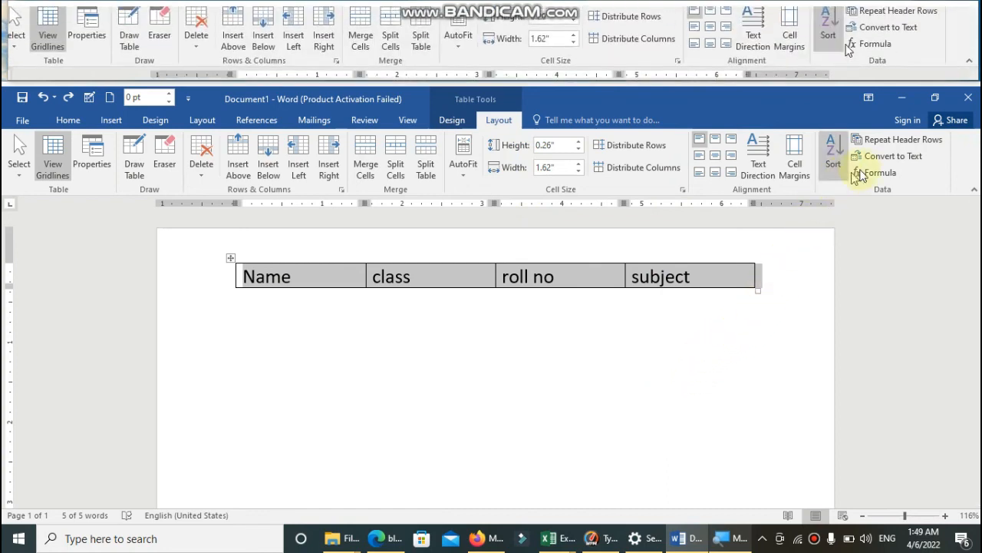
left_click(891, 161)
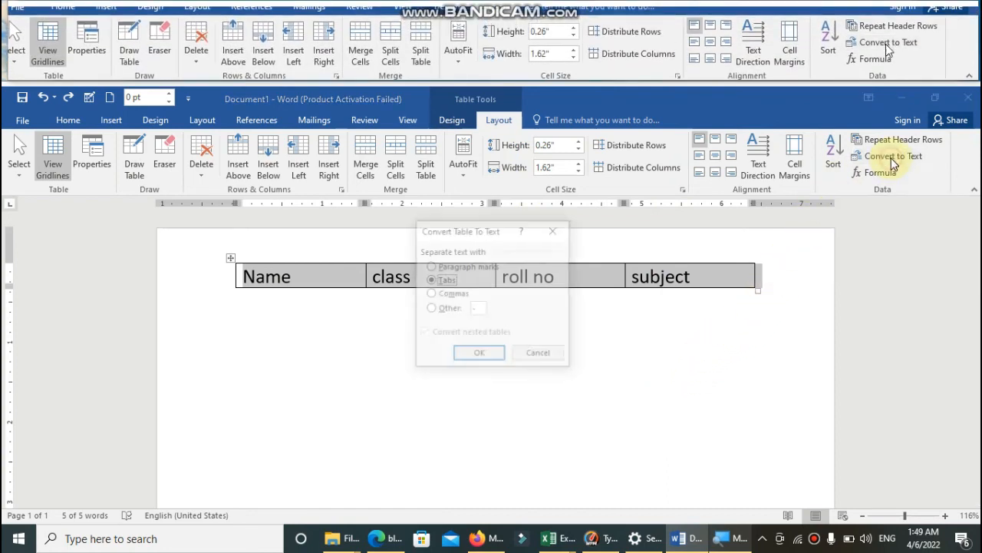
left_click(480, 355)
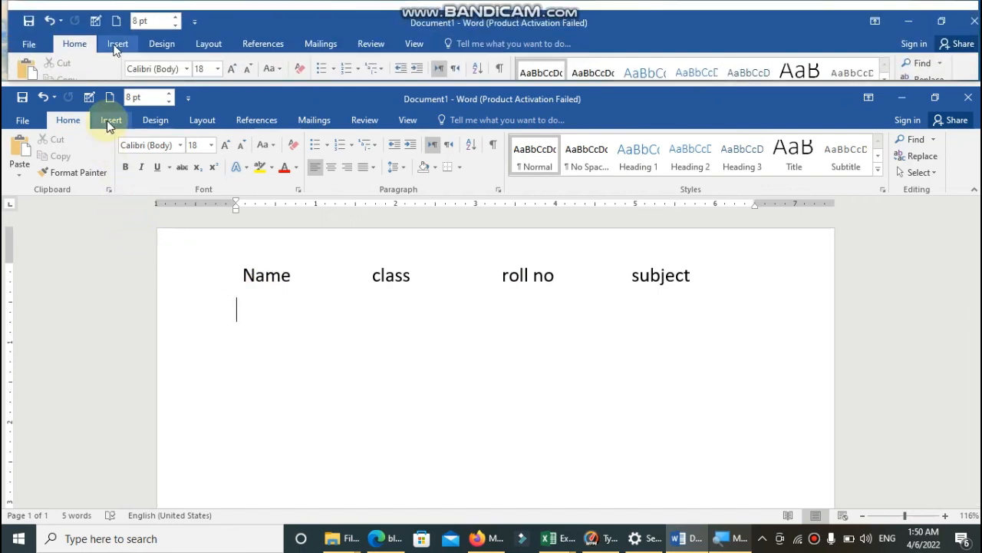
- Insert a table with five columns and two rows below the heading line
left_click(107, 120)
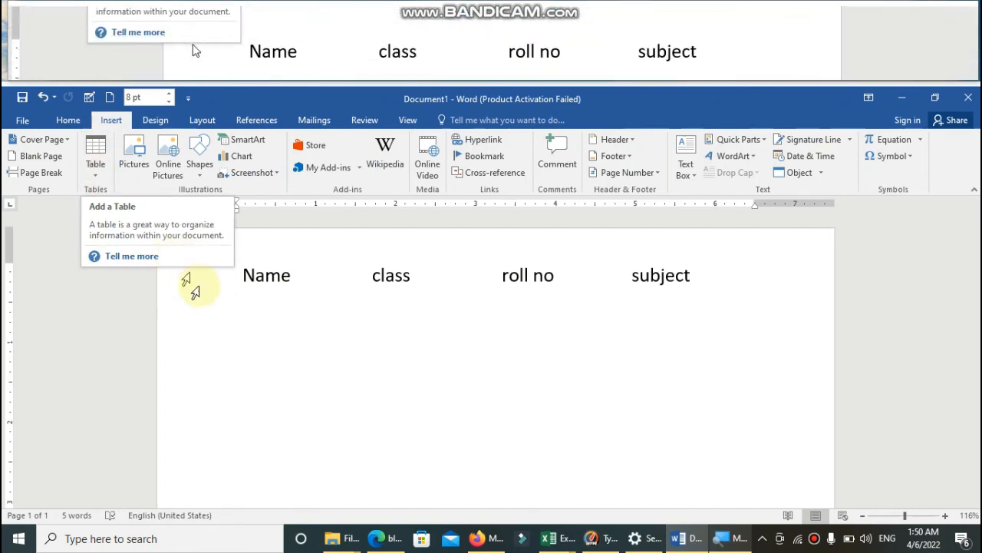
left_click(96, 167)
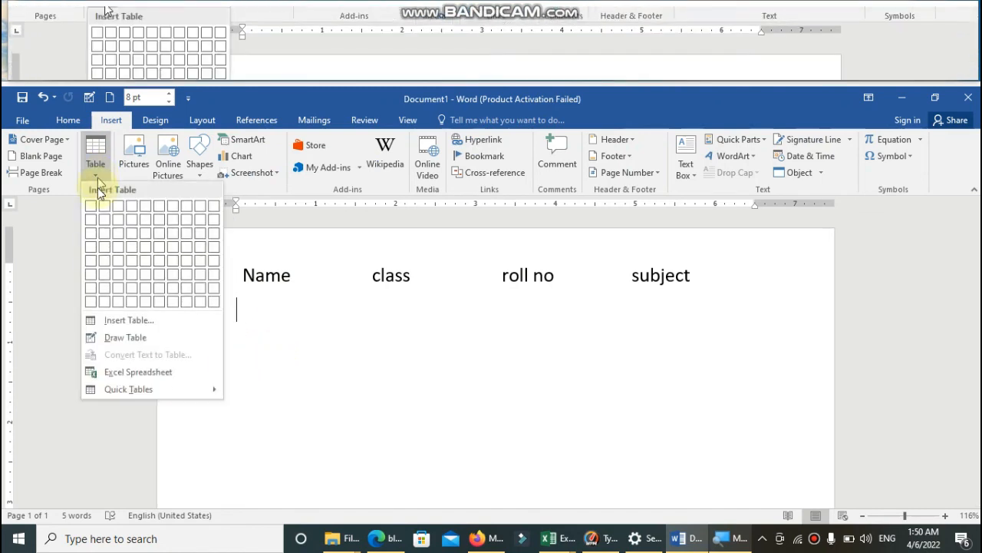
left_click(144, 221)
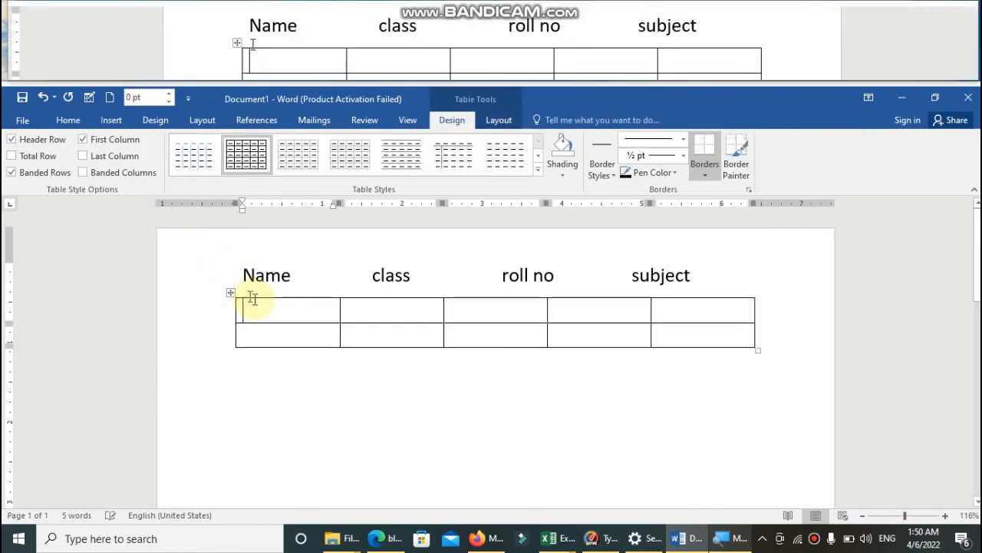
- Shade all cells of the new table with the orange theme colour
left_click(231, 293)
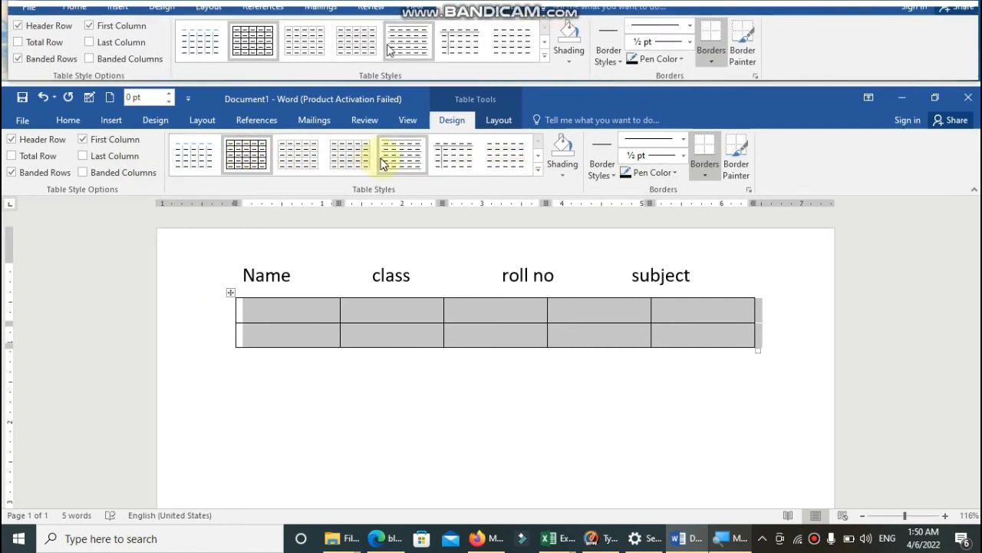
left_click(558, 169)
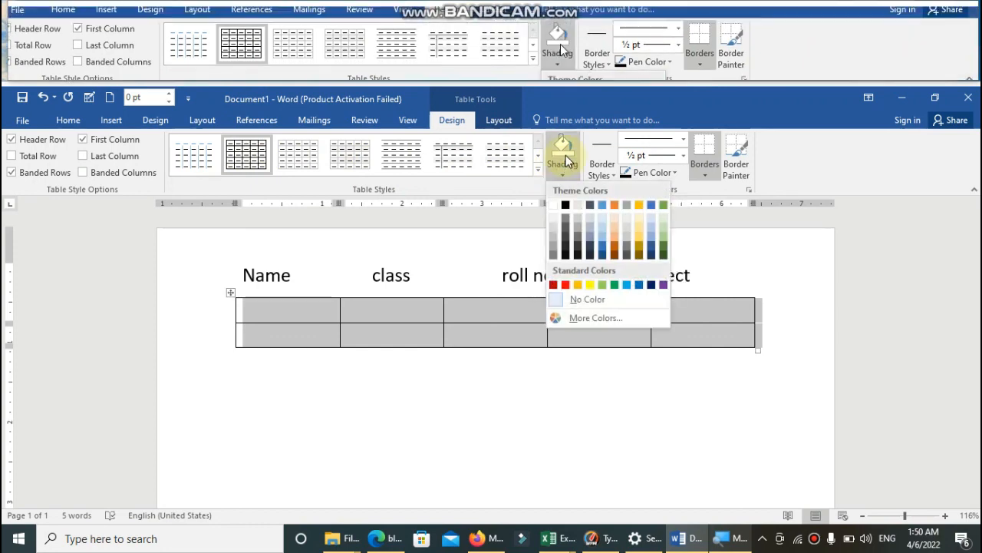
left_click(615, 205)
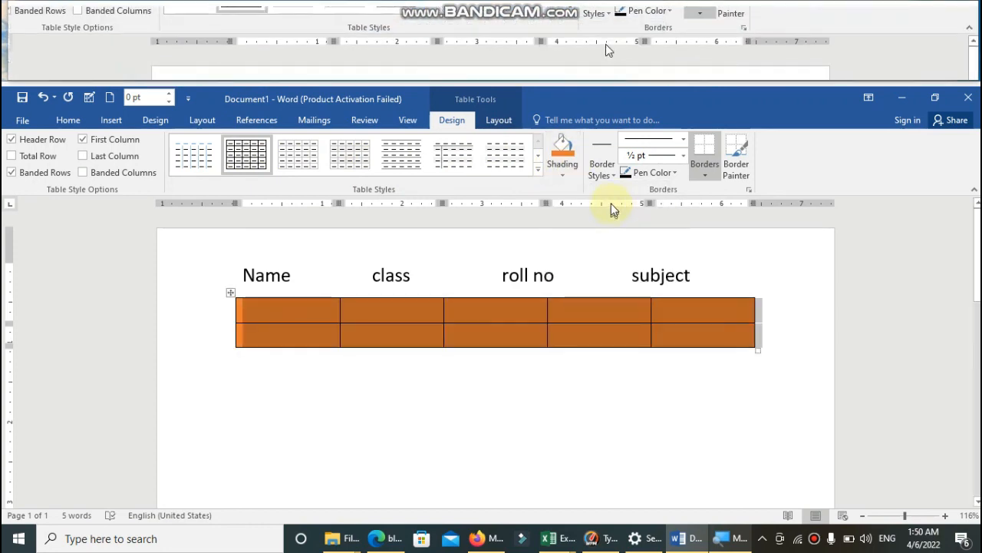
- Set the border pen to a thick 3 pt line in standard orange and try to paint the table's borders
left_click(681, 142)
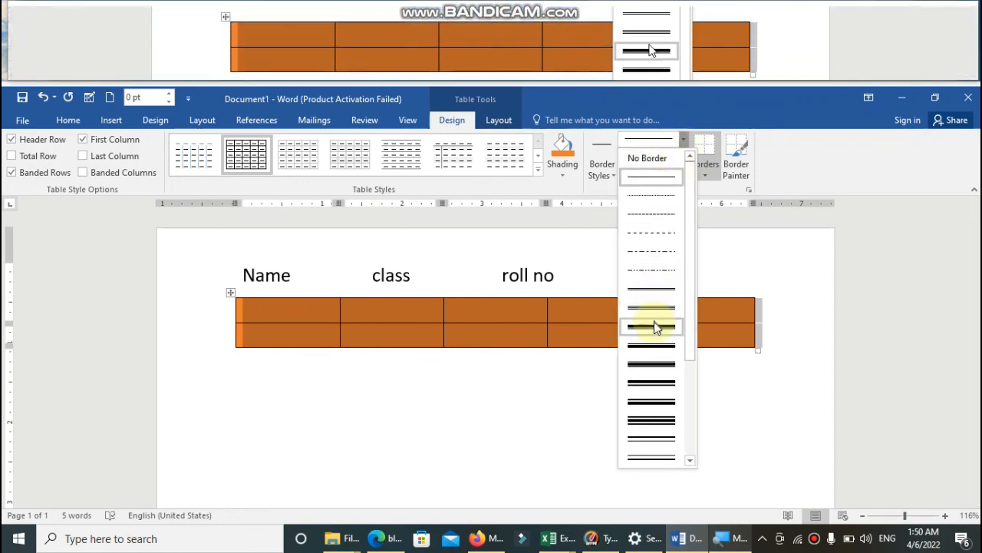
left_click(654, 323)
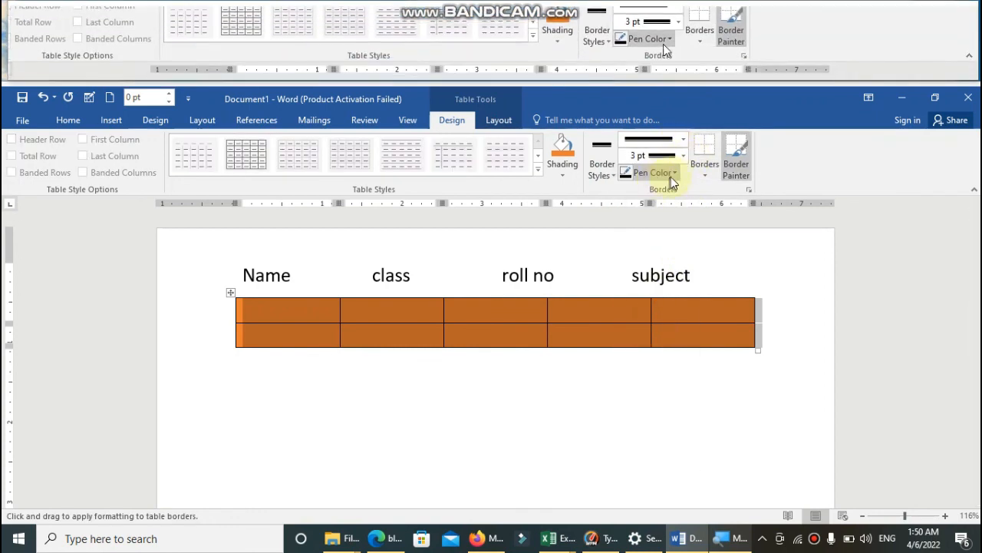
left_click(671, 176)
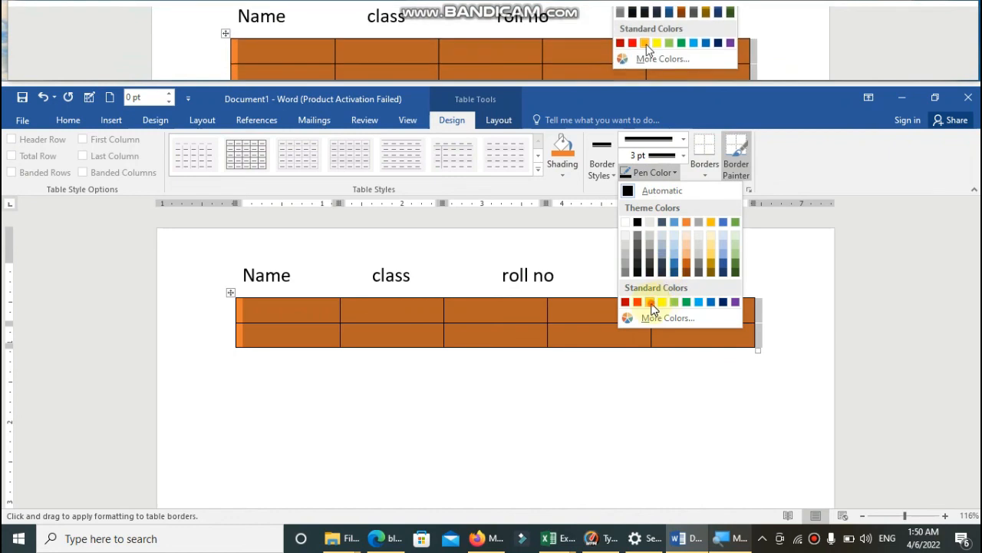
left_click(651, 306)
mouse_move(484, 318)
left_mouse_down()
mouse_move(741, 320)
mouse_move(760, 295)
left_mouse_up()
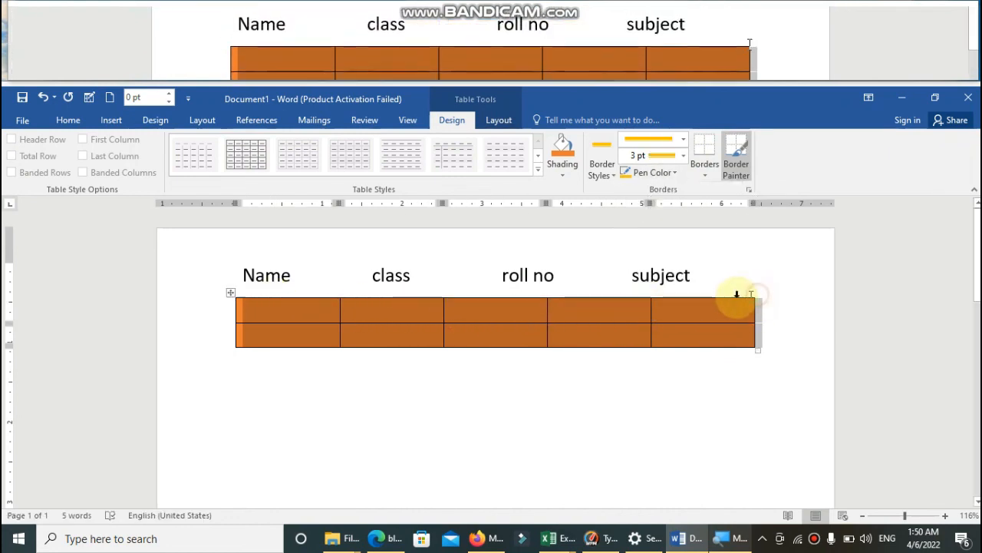
left_click(726, 295)
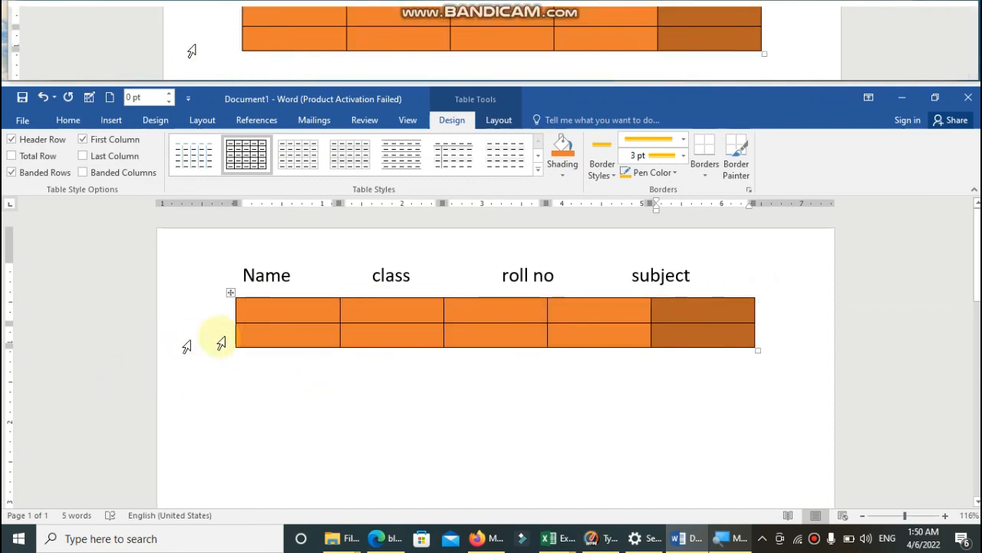